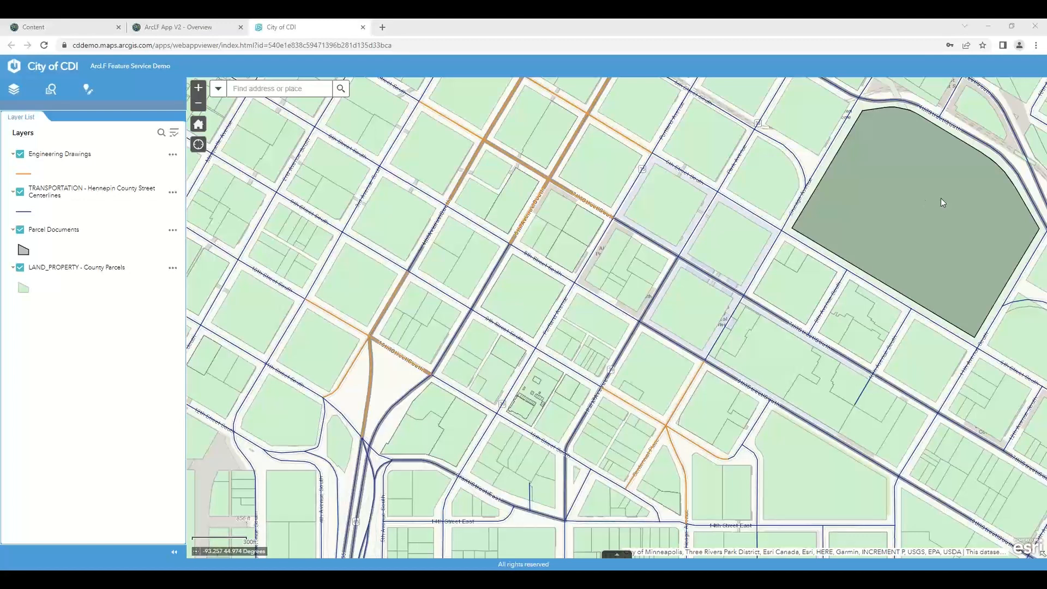
Inspect the Parcel Documents and County Parcels records of the large dark Big Sports Place parcel.
{"action": "left_click", "coordinate": [895, 199]}
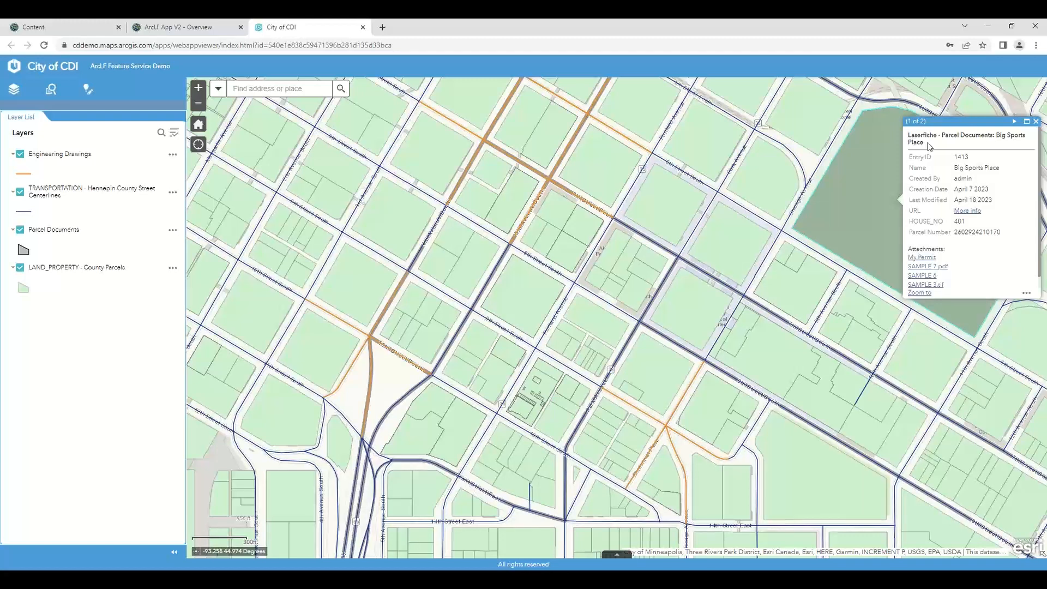
{"action": "left_click", "coordinate": [1014, 122]}
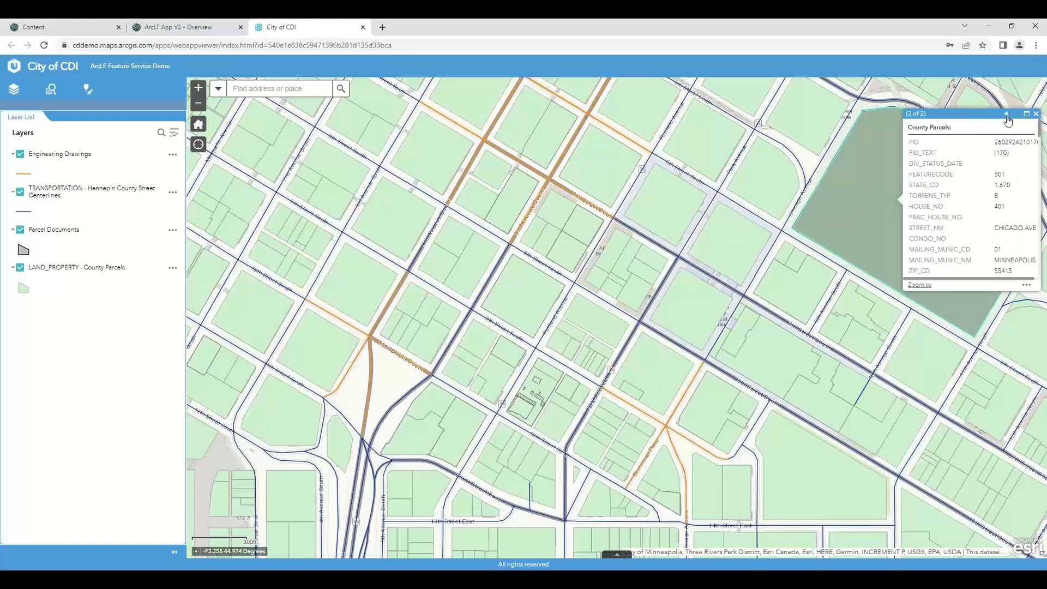
{"action": "left_click", "coordinate": [1006, 114]}
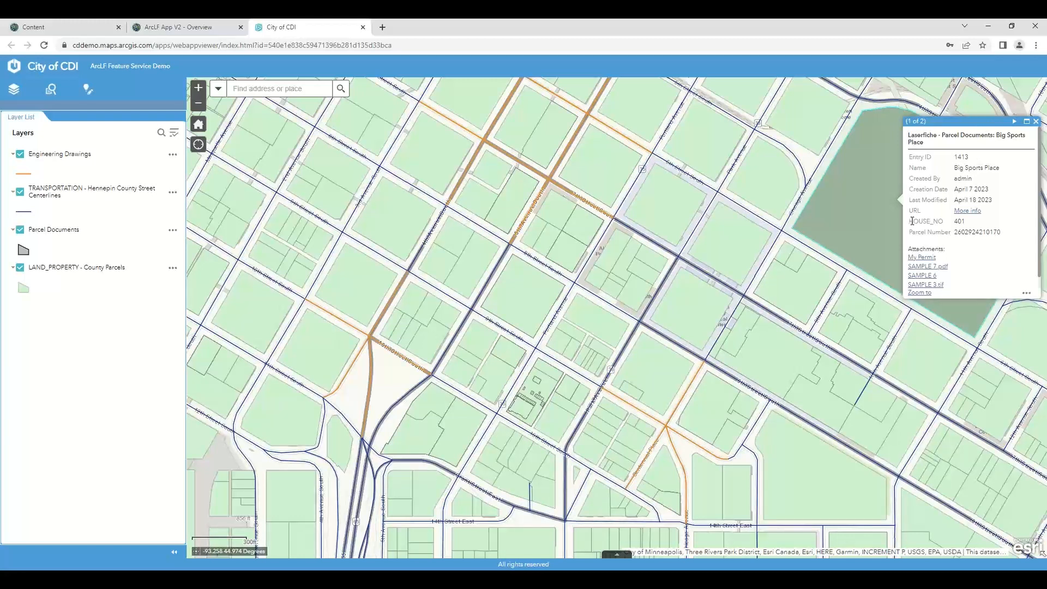
Open the parcel's linked Laserfiche folder from its record and view the folder's details and fields.
{"action": "left_click", "coordinate": [964, 212]}
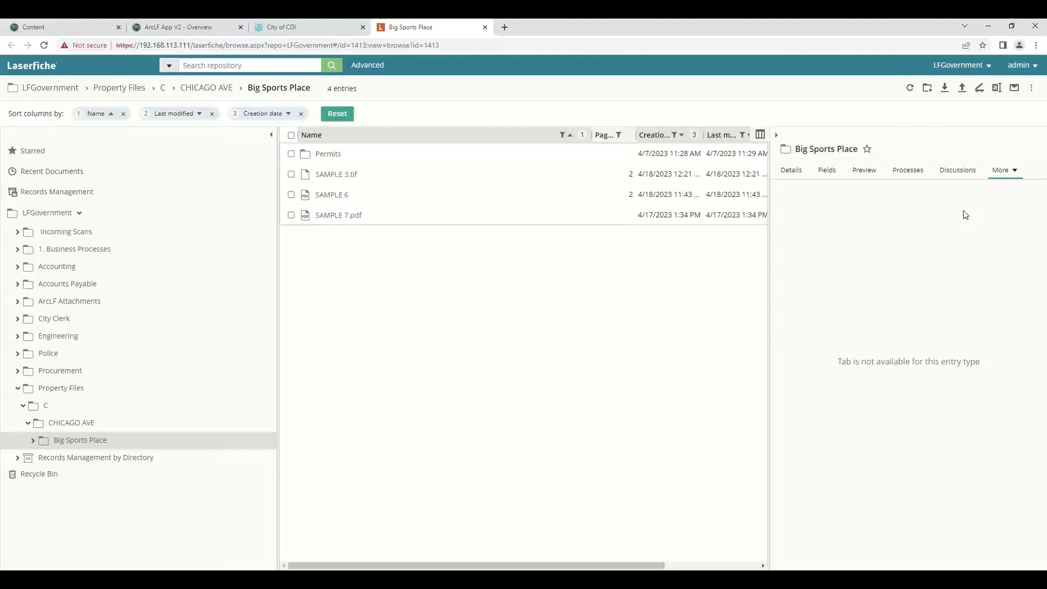
{"action": "left_click", "coordinate": [798, 178]}
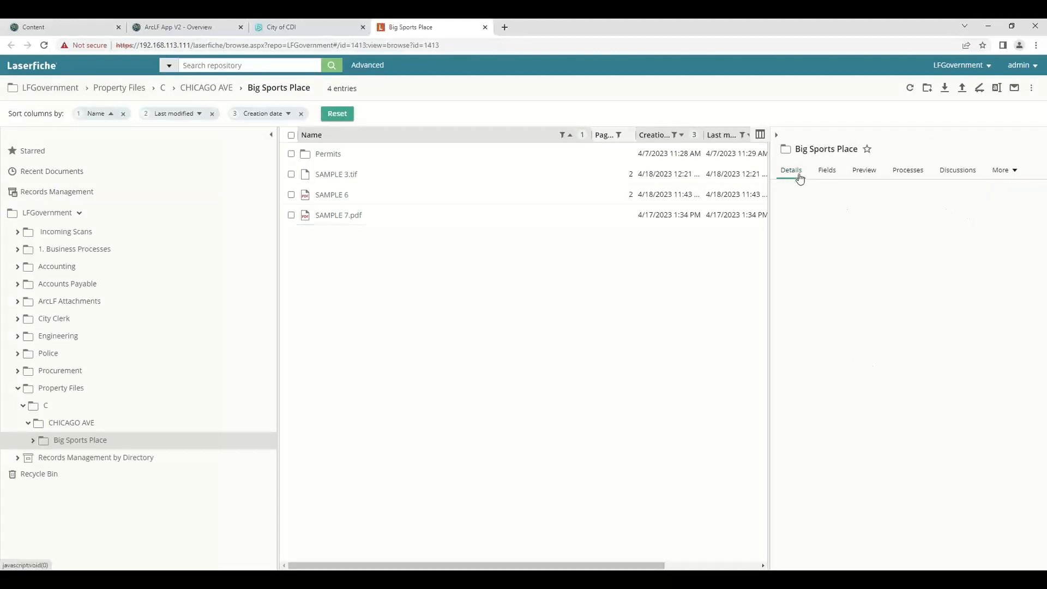
{"action": "left_click", "coordinate": [825, 172]}
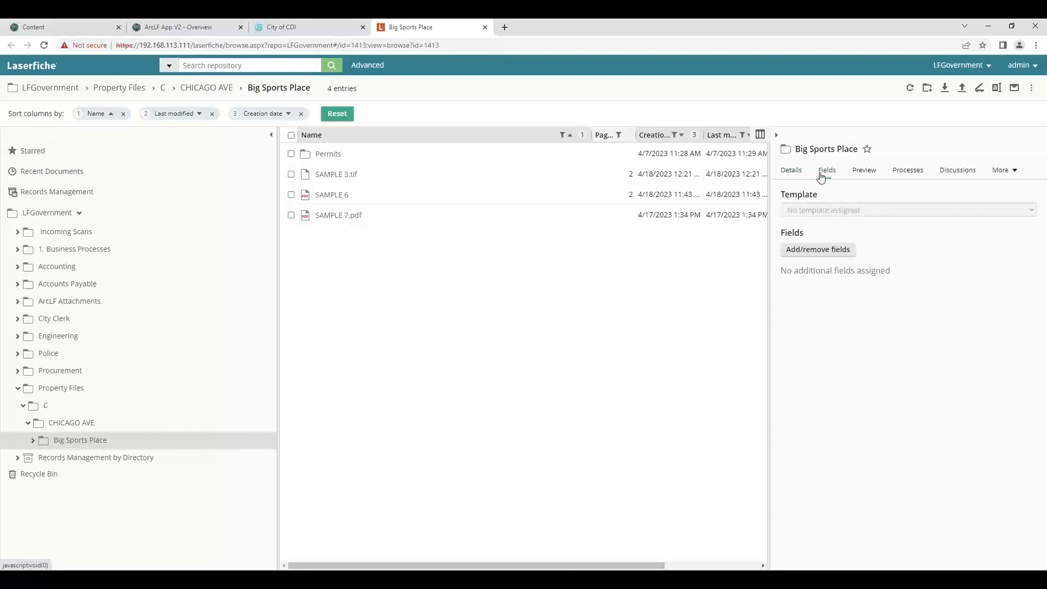
View the SAMPLE 7.pdf attachment from the parcel's record on the City of CDI map, and return to the map.
{"action": "left_click", "coordinate": [328, 25]}
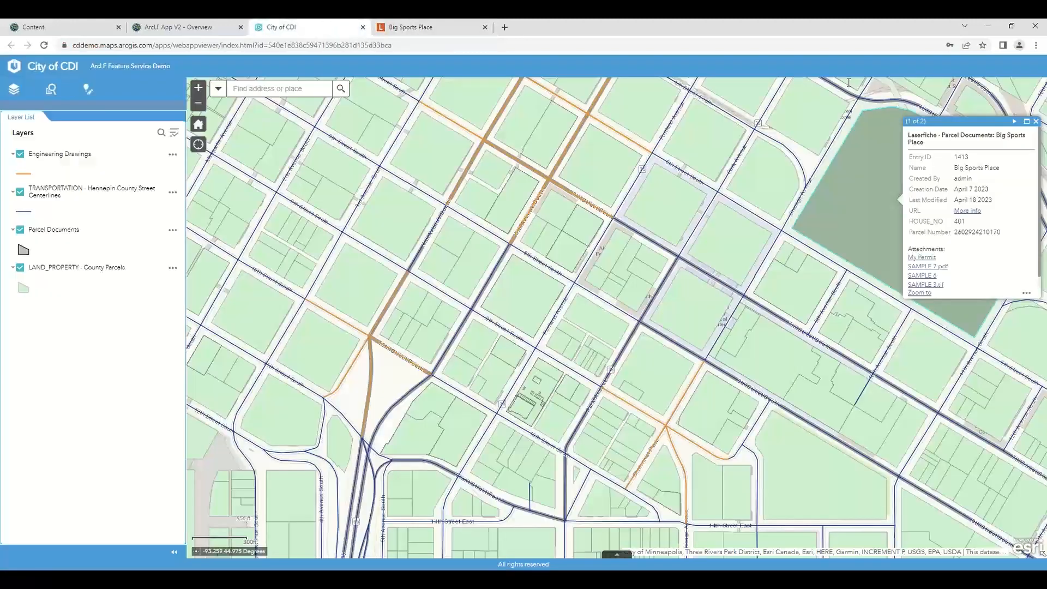
{"action": "left_click", "coordinate": [929, 266]}
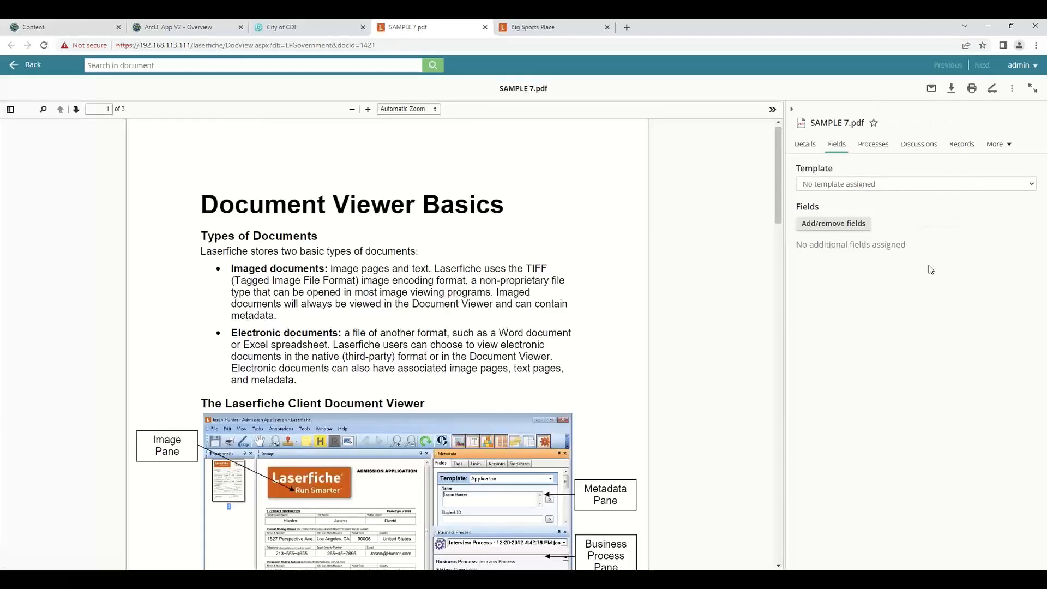
{"action": "left_click", "coordinate": [333, 29]}
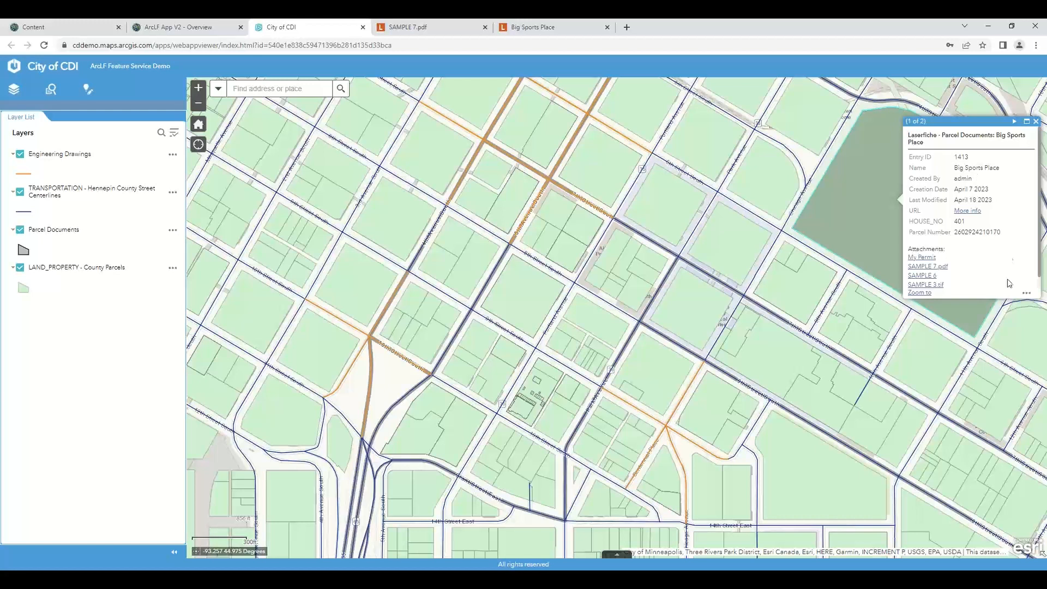
Edit the Big Sports Place parcel in Smart Editor, renaming it US Bank Stadium, and save the change.
{"action": "left_click", "coordinate": [1026, 293]}
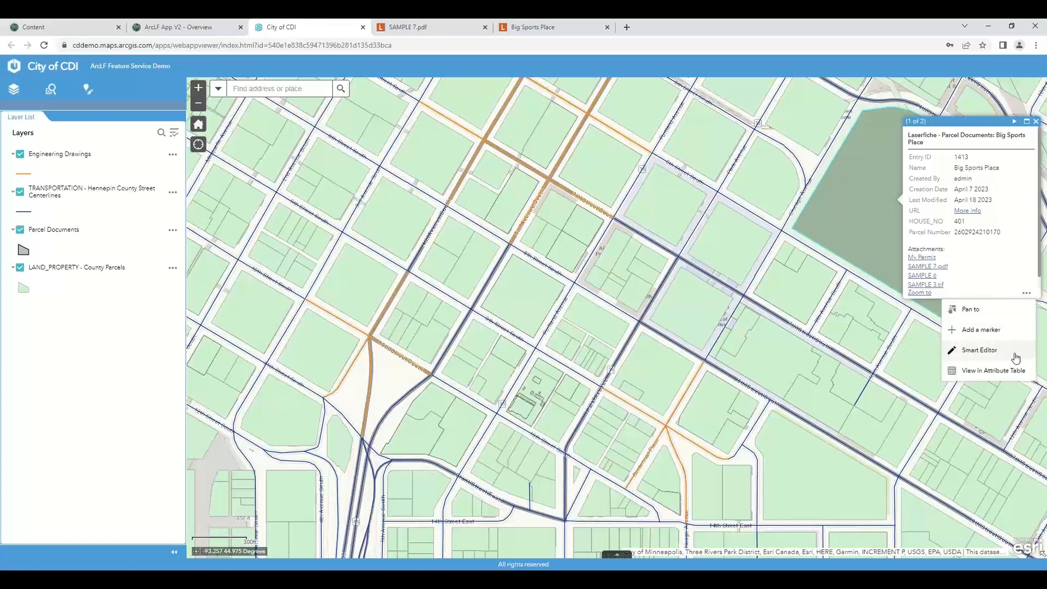
{"action": "left_click", "coordinate": [90, 92]}
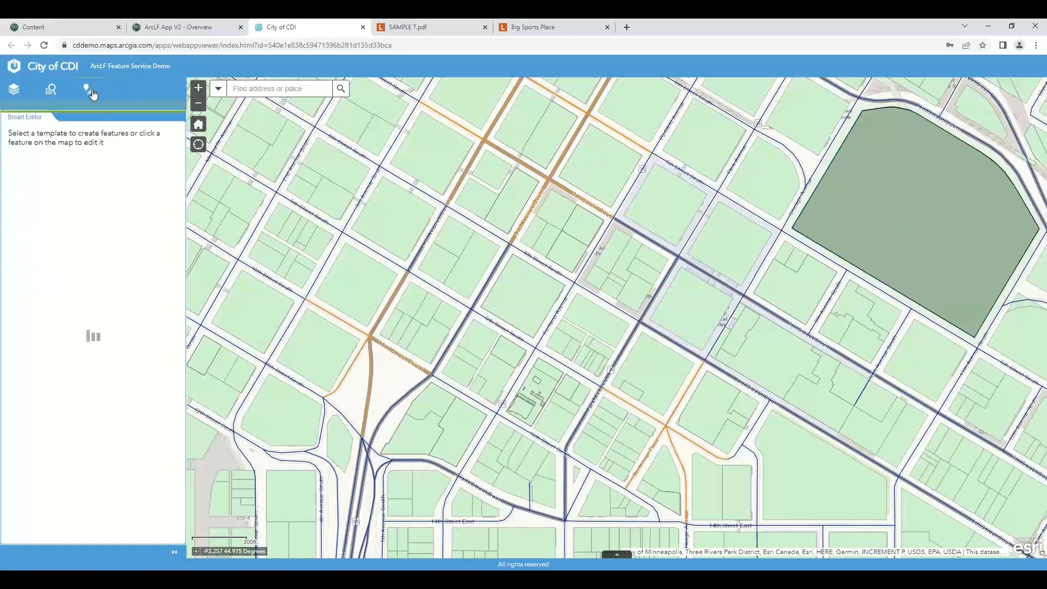
{"action": "left_click", "coordinate": [923, 200]}
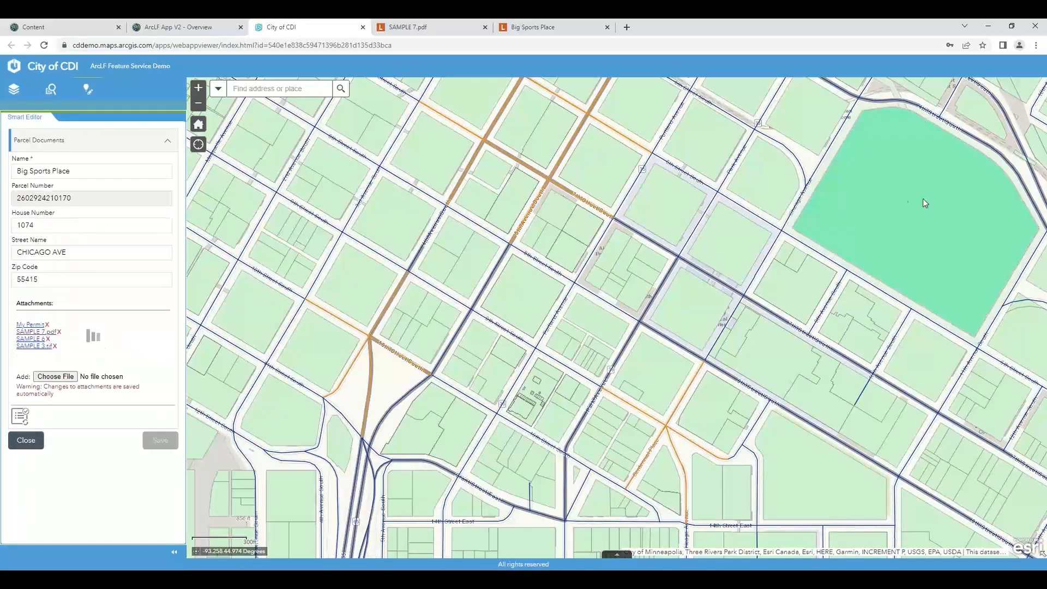
{"action": "left_click", "coordinate": [125, 169]}
{"action": "key", "text": "ctrl+a"}
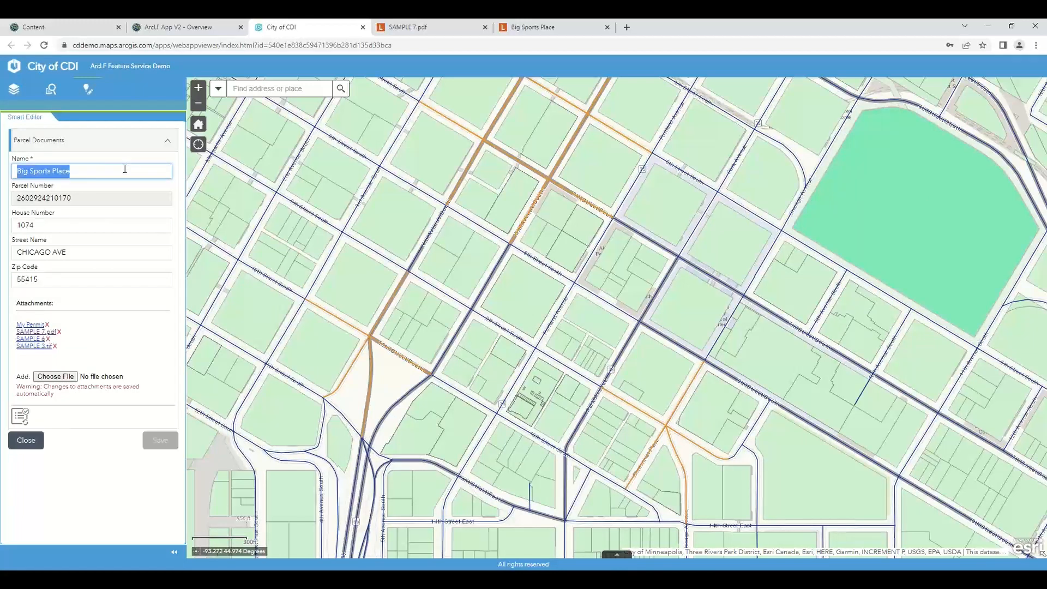
{"action": "type", "text": "US Bank Stad"}
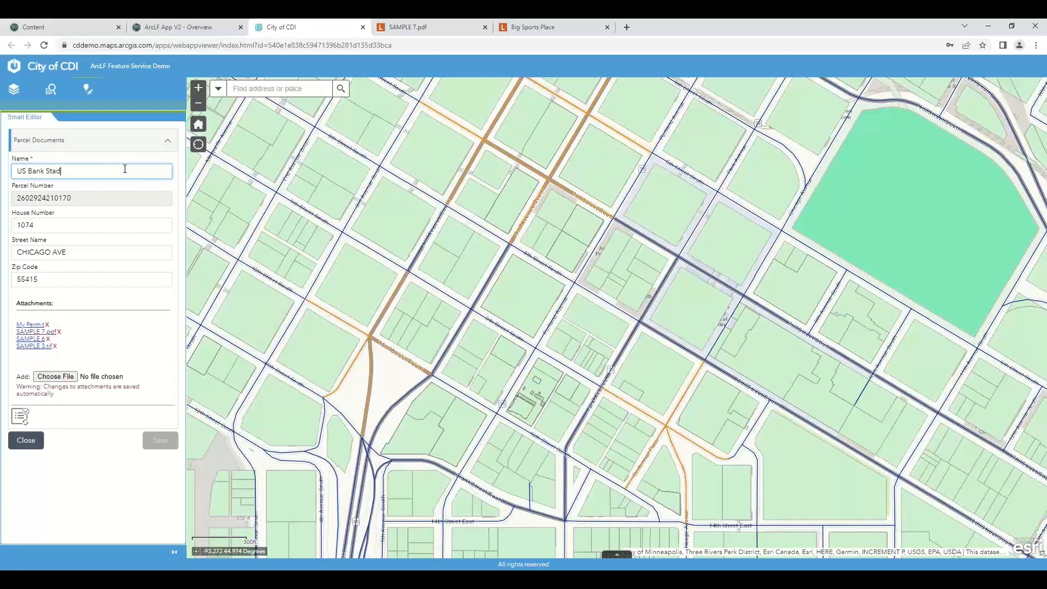
{"action": "type", "text": "ium"}
{"action": "left_click", "coordinate": [114, 194]}
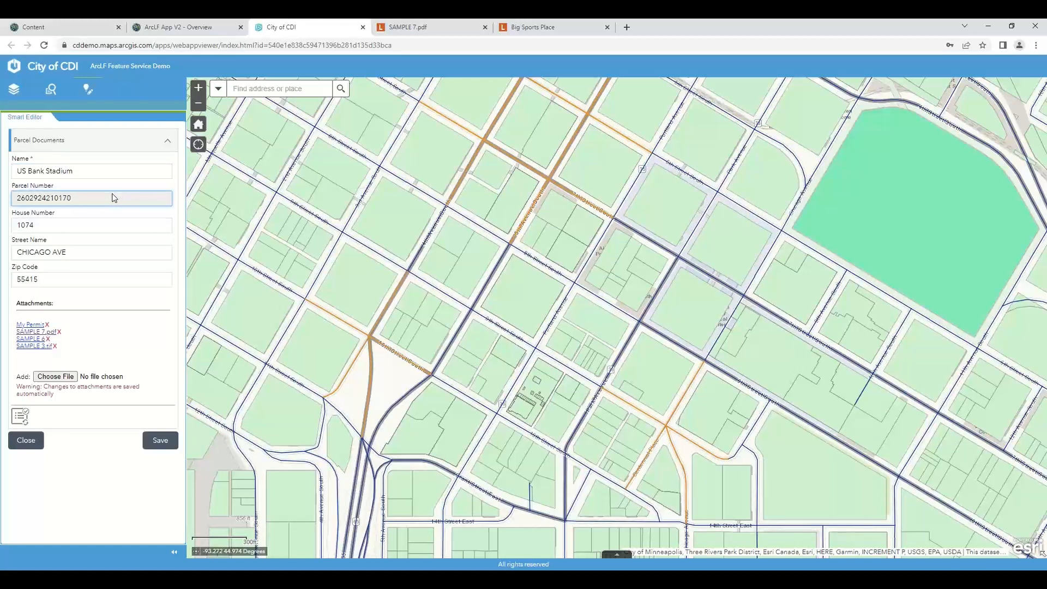
{"action": "left_click", "coordinate": [162, 442]}
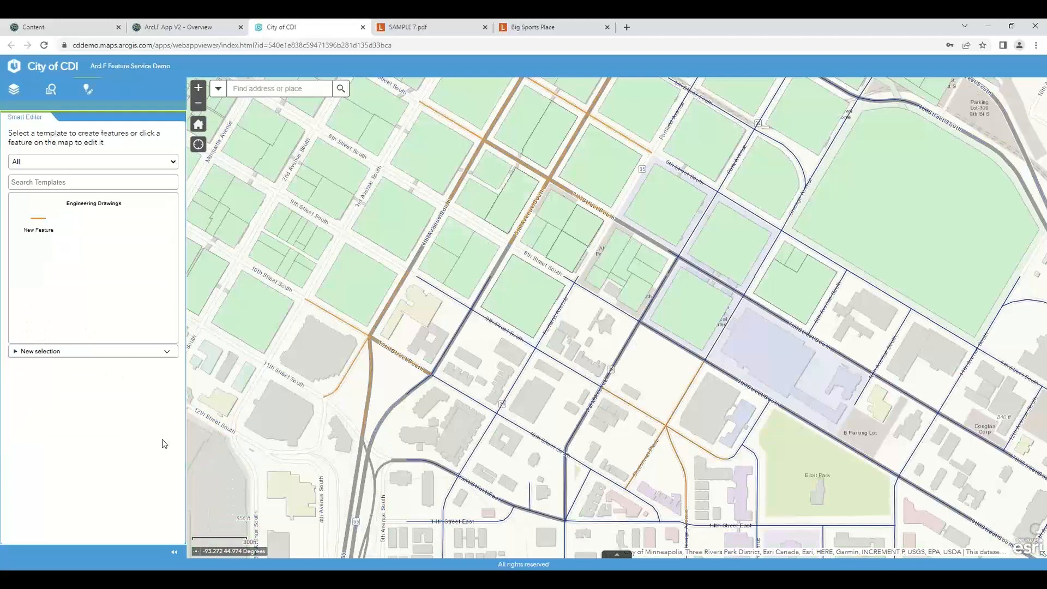
Switch to the parcel's Laserfiche folder and reload it to check its name and template fields.
{"action": "left_click", "coordinate": [542, 35]}
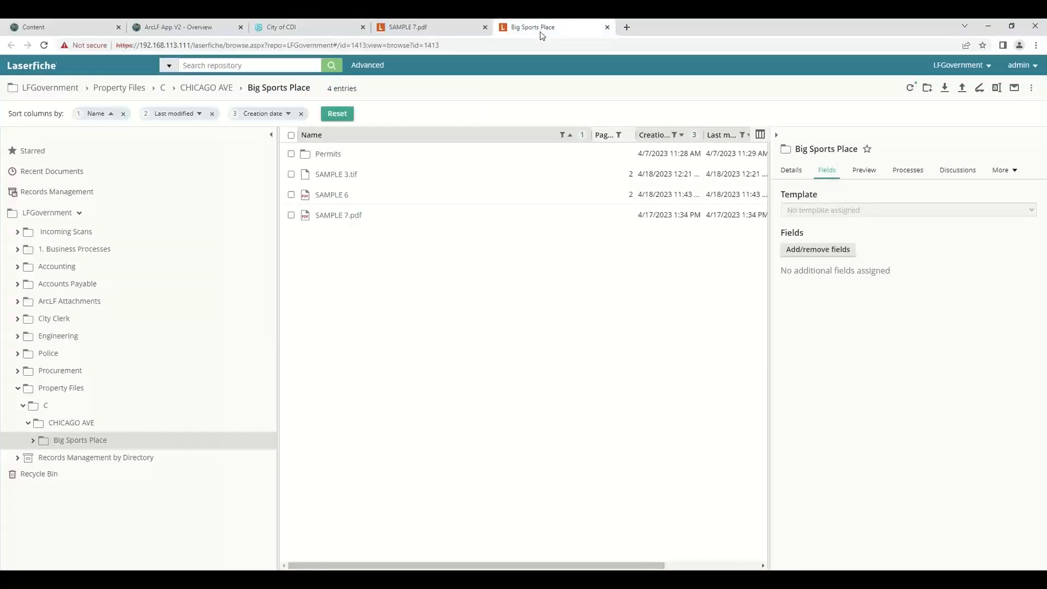
{"action": "left_click", "coordinate": [46, 46]}
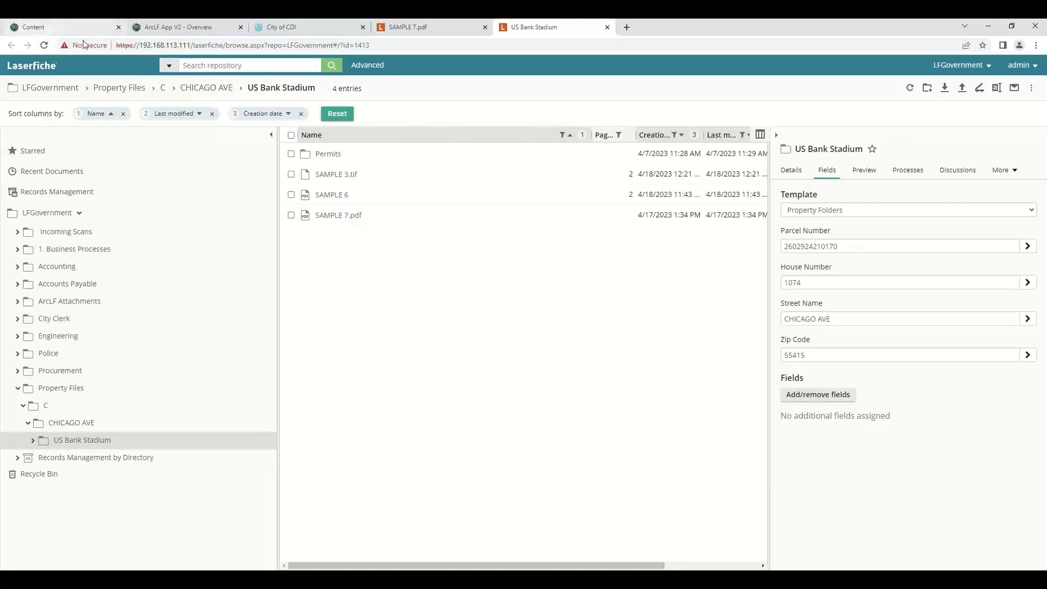
Return to the City of CDI map, inspect the engineering drawing record on an orange street segment, and close it.
{"action": "left_click", "coordinate": [305, 22]}
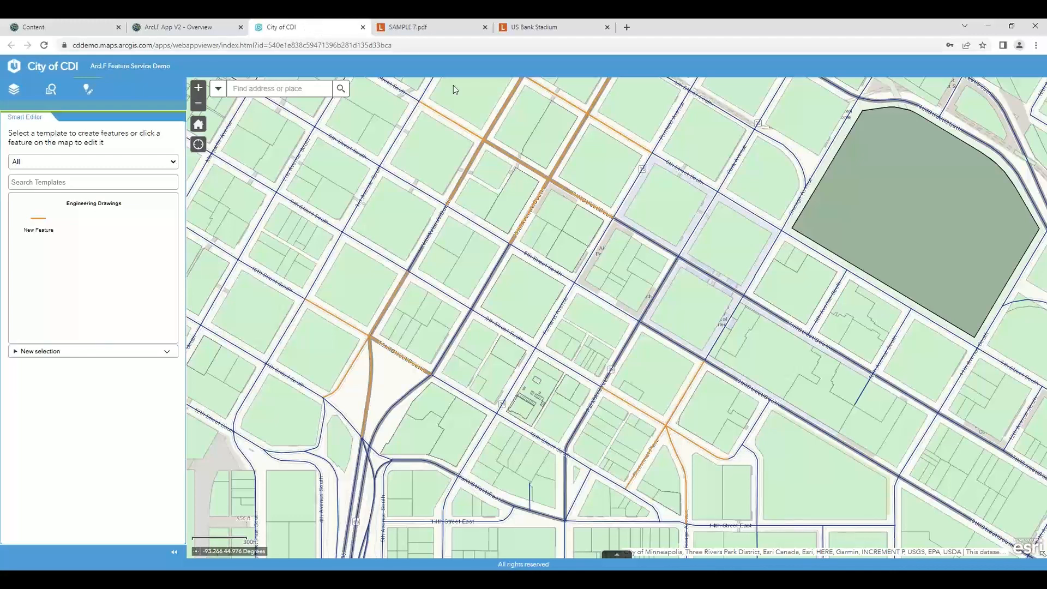
{"action": "left_click", "coordinate": [522, 164]}
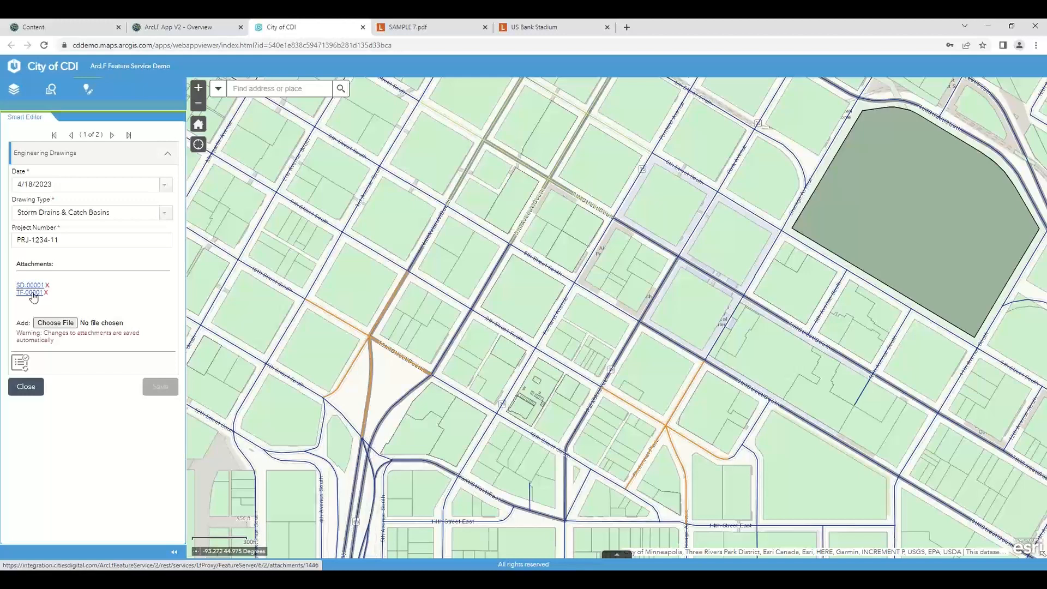
{"action": "left_click", "coordinate": [25, 387]}
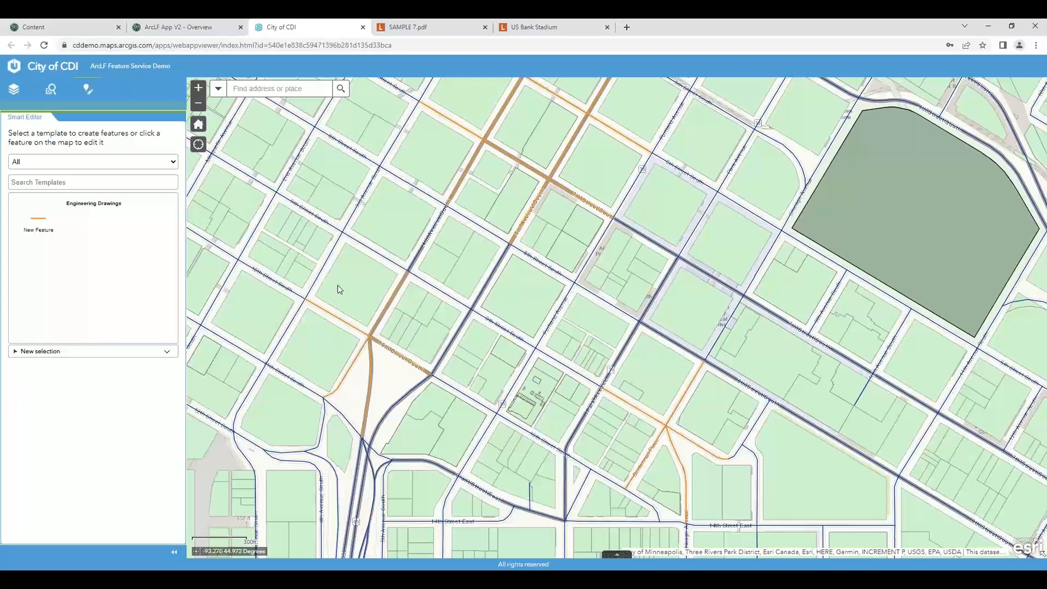
Try to create one multi-part Engineering Drawings feature by lasso-copying the street centerlines at 10th Street and Hennepin Avenue.
{"action": "left_click_drag", "start_coordinate": [252, 193], "coordinate": [916, 414]}
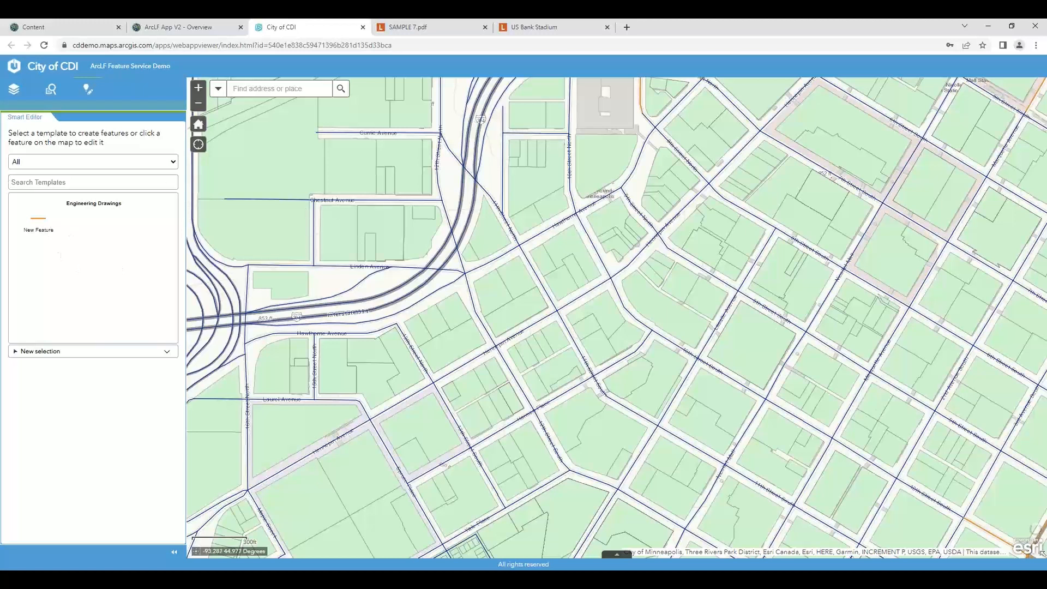
{"action": "left_click", "coordinate": [38, 218]}
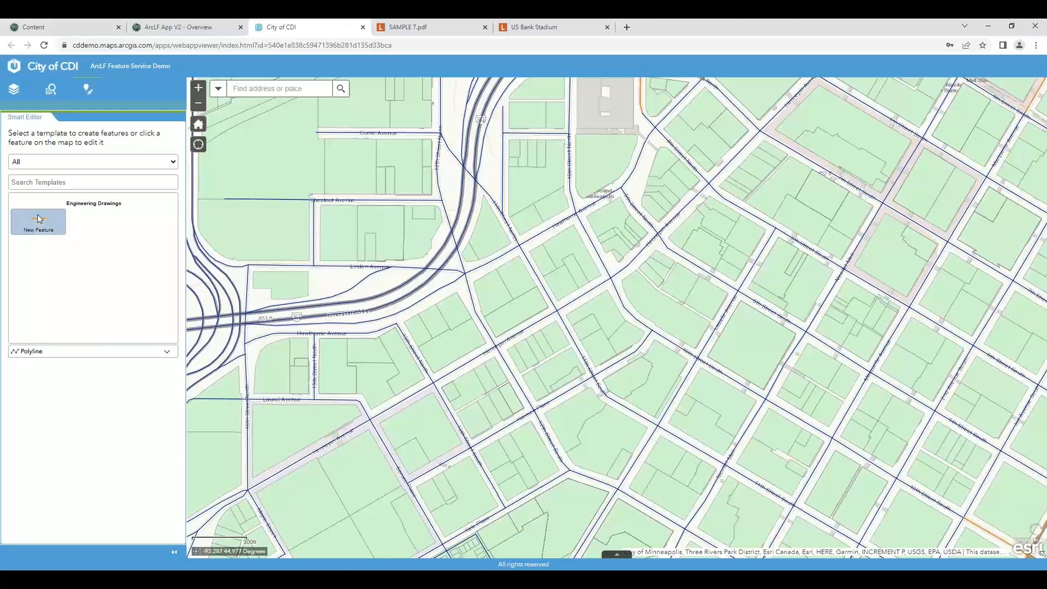
{"action": "left_click", "coordinate": [75, 352]}
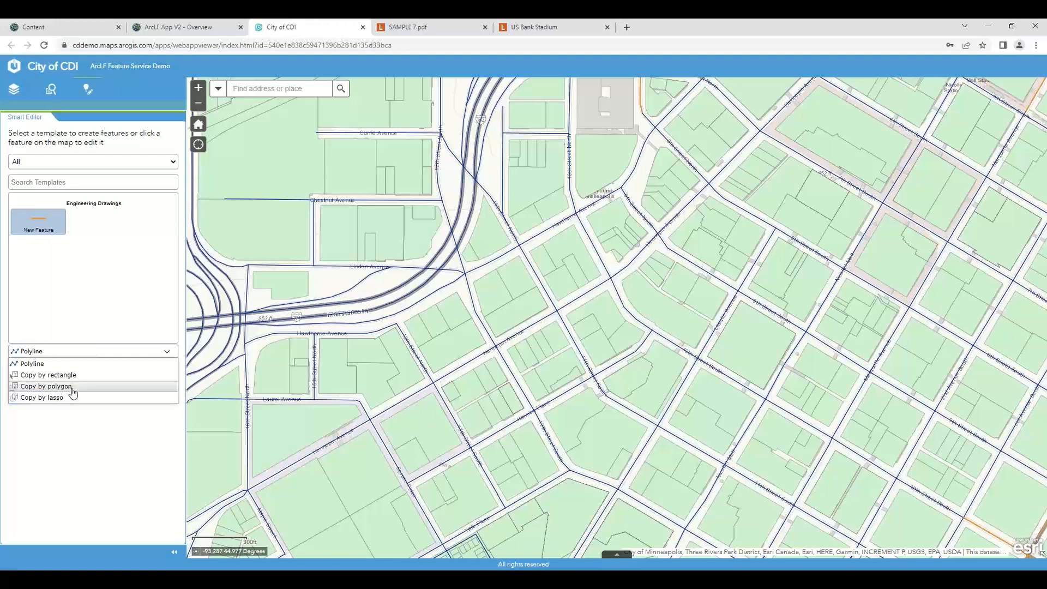
{"action": "left_click", "coordinate": [69, 399]}
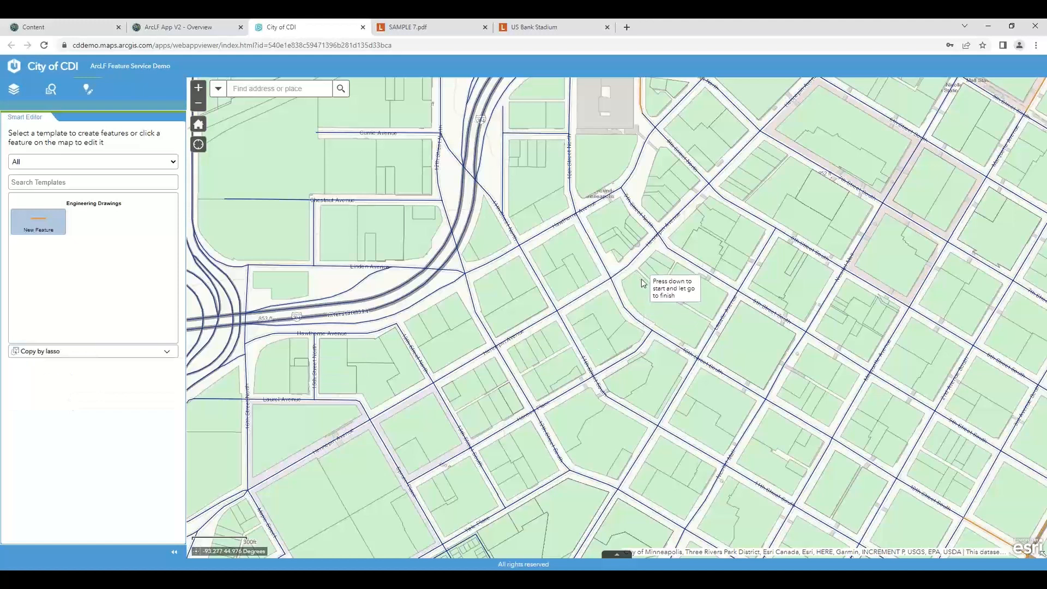
{"action": "mouse_move", "coordinate": [641, 280]}
{"action": "left_mouse_down"}
{"action": "mouse_move", "coordinate": [620, 236]}
{"action": "mouse_move", "coordinate": [567, 289]}
{"action": "mouse_move", "coordinate": [615, 326]}
{"action": "mouse_move", "coordinate": [671, 312]}
{"action": "mouse_move", "coordinate": [668, 277]}
{"action": "mouse_move", "coordinate": [653, 277]}
{"action": "left_mouse_up"}
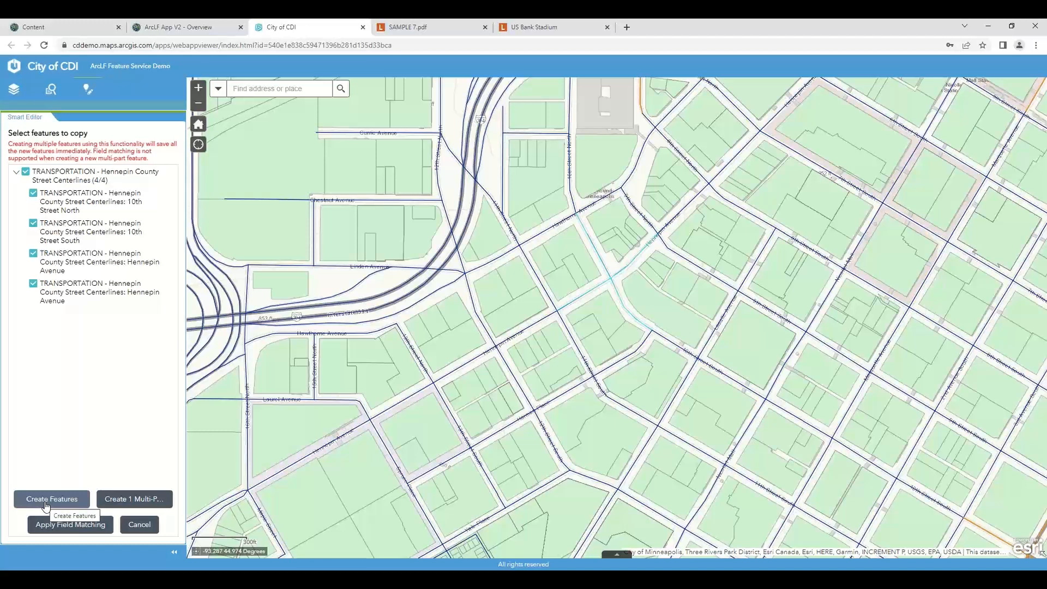
{"action": "left_click", "coordinate": [148, 500]}
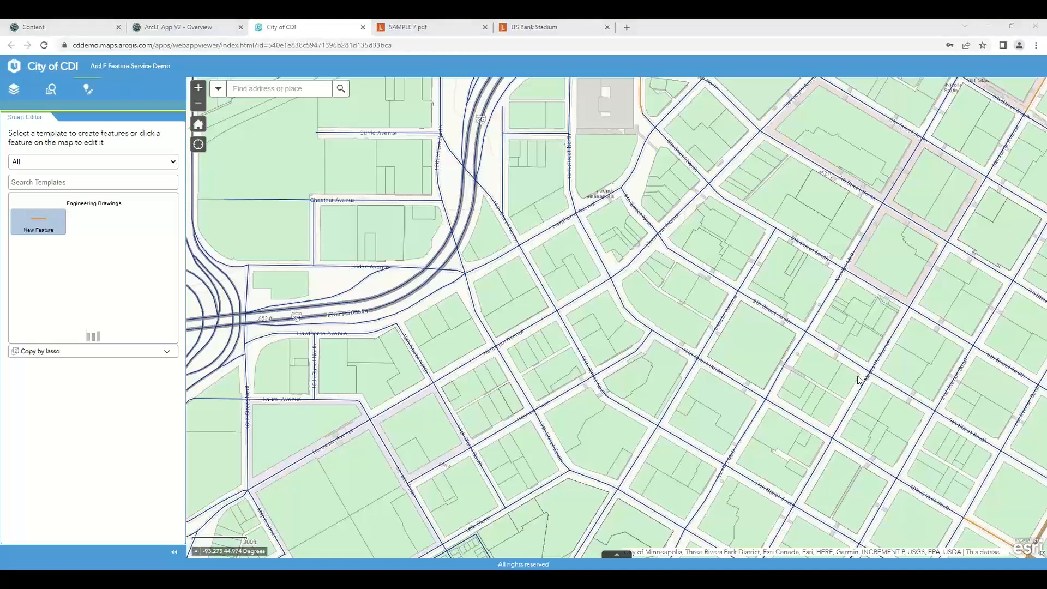
Reload the map application and sign in to the ArcLF feature service with the username and account password.
{"action": "key", "text": "F5"}
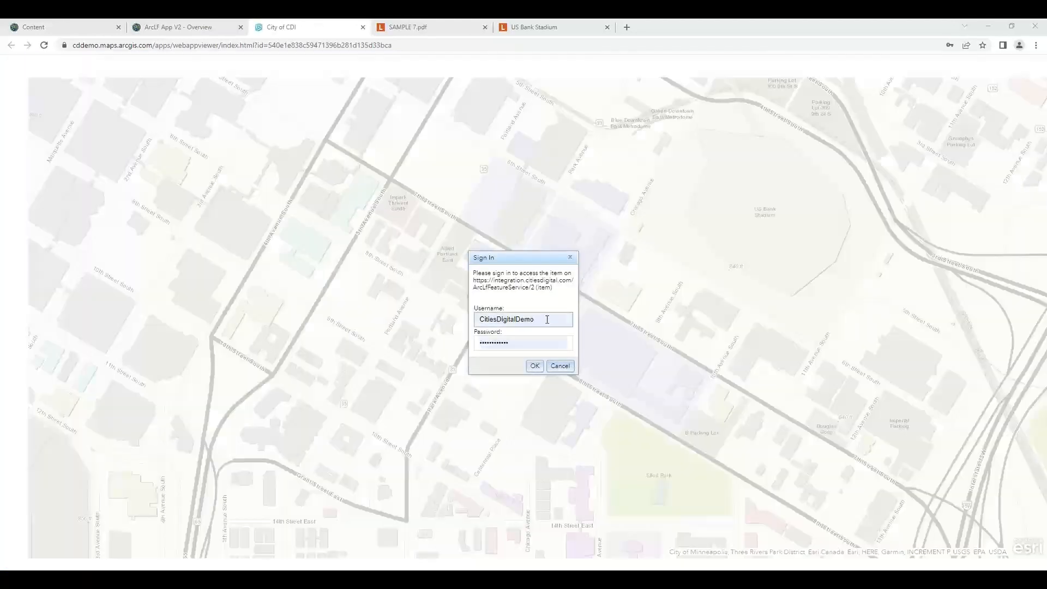
{"action": "double_click", "coordinate": [547, 319]}
{"action": "type", "text": "admin"}
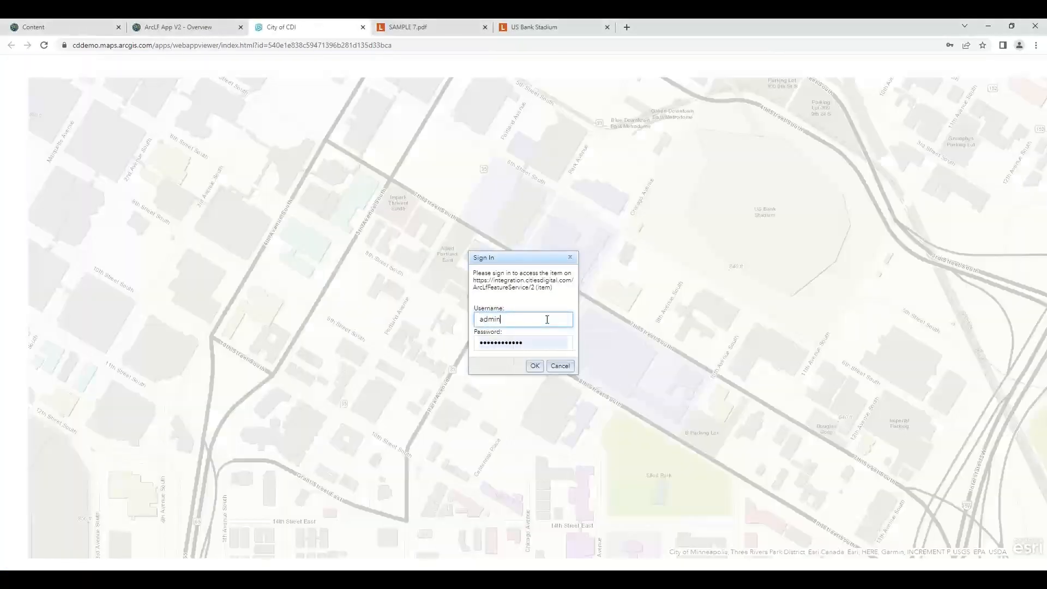
{"action": "key", "text": "Tab"}
{"action": "type", "text": "*********"}
{"action": "key", "text": "Return"}
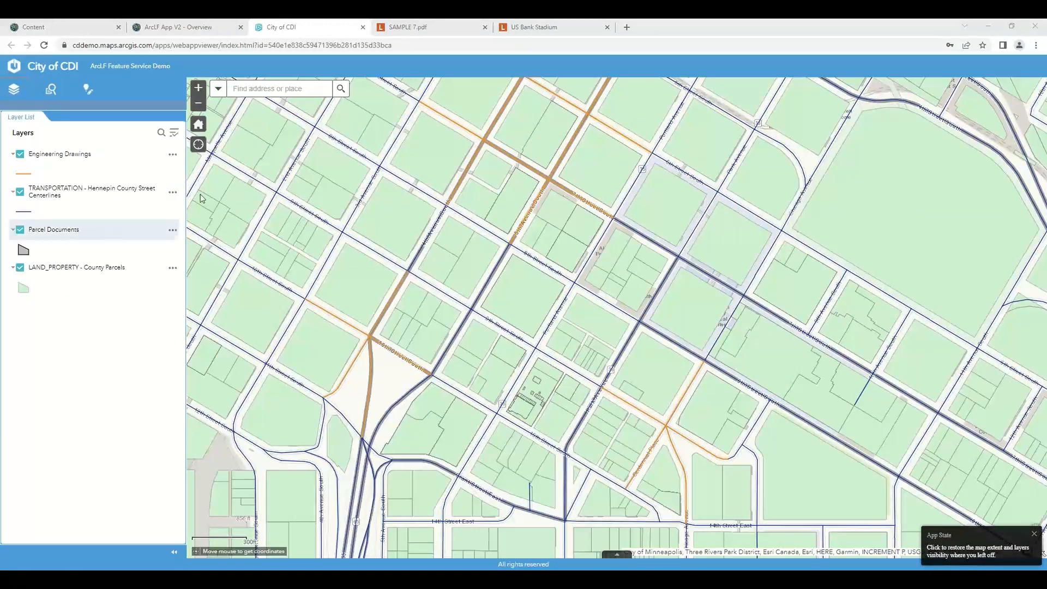
Start one multi-part Engineering Drawings feature by rectangle-copying the four street centerlines around 2nd Avenue South and 9th Street South.
{"action": "left_click", "coordinate": [50, 93]}
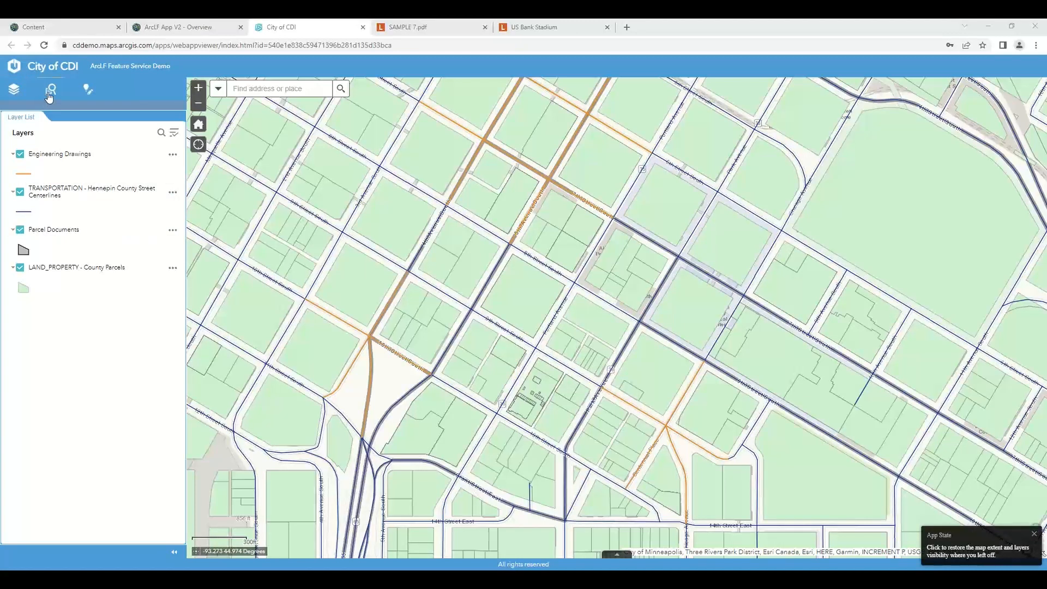
{"action": "left_click", "coordinate": [88, 90]}
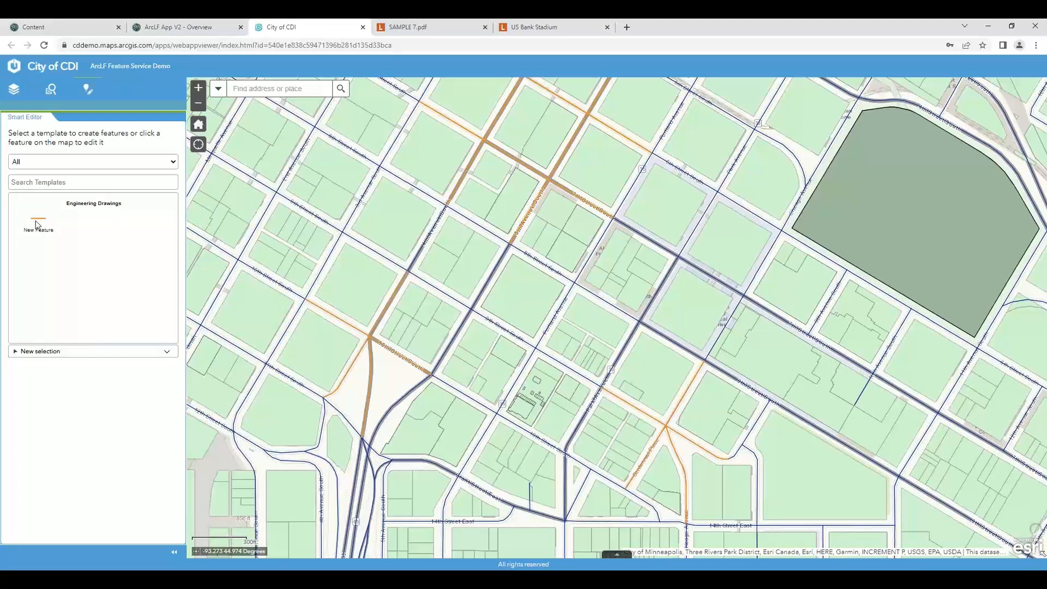
{"action": "left_click", "coordinate": [34, 224]}
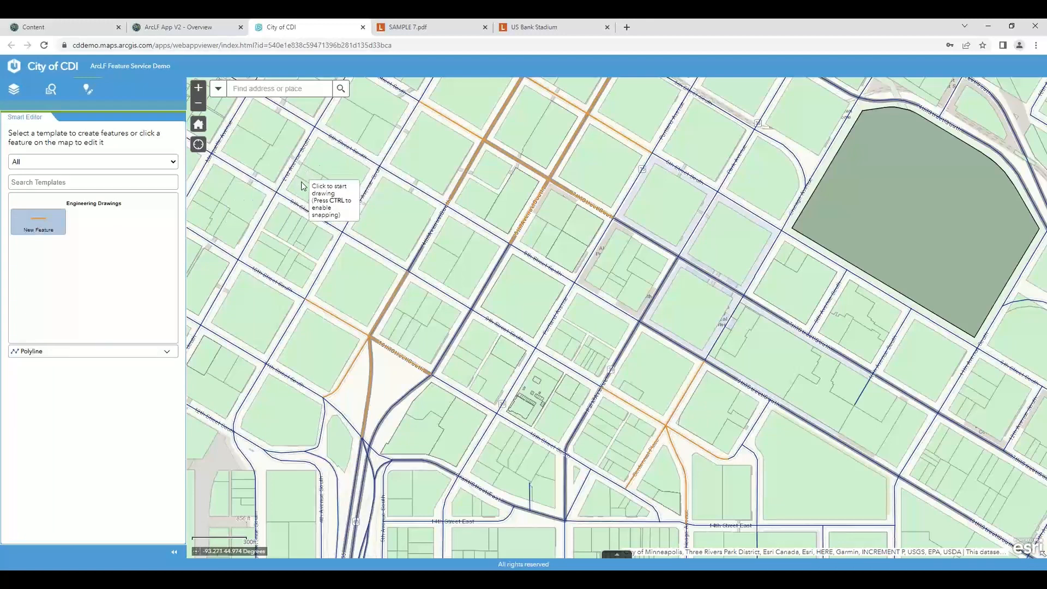
{"action": "left_click_drag", "start_coordinate": [293, 181], "coordinate": [301, 201]}
{"action": "left_click", "coordinate": [90, 351]}
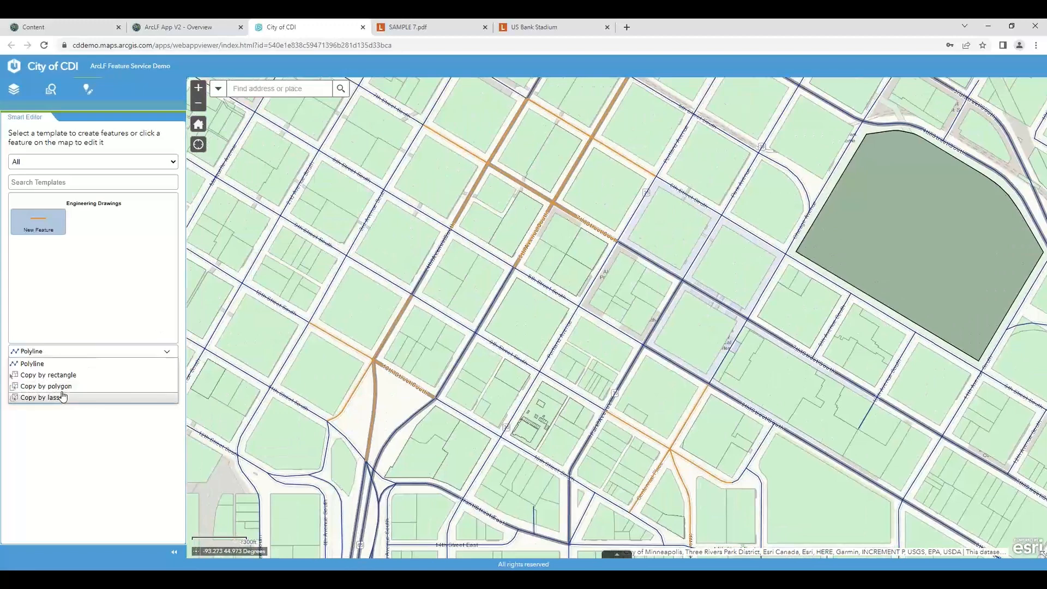
{"action": "left_click", "coordinate": [66, 376]}
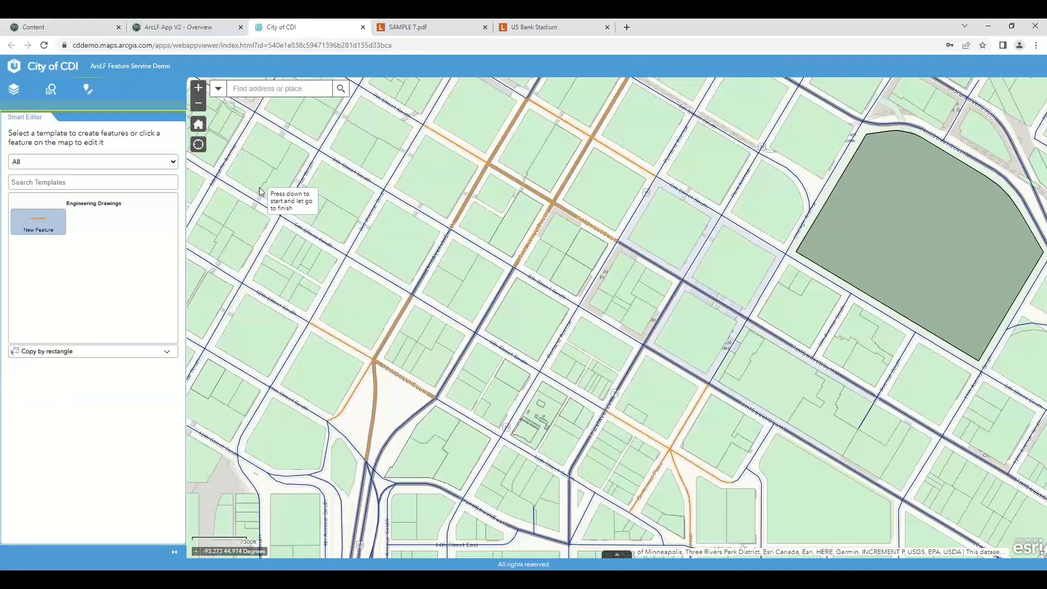
{"action": "left_click_drag", "start_coordinate": [259, 189], "coordinate": [302, 244]}
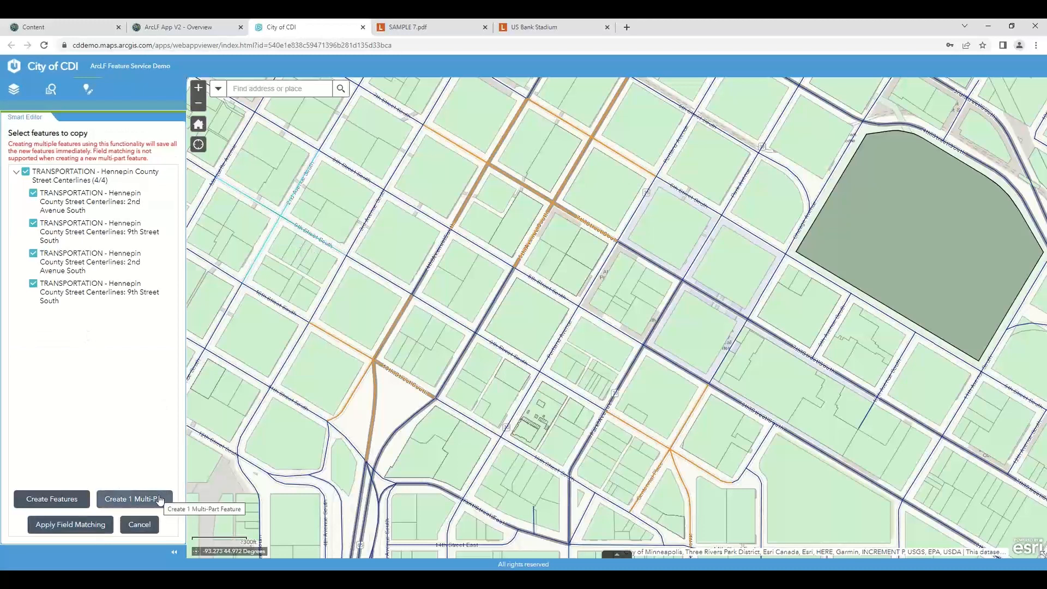
{"action": "left_click", "coordinate": [159, 500]}
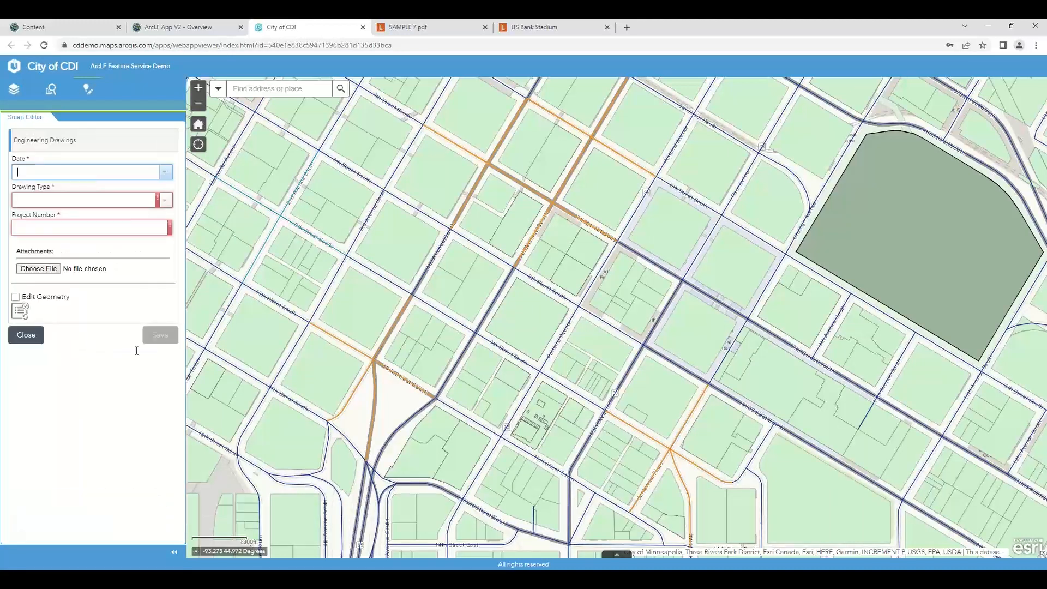
Set the feature's date to 4/14/2023, drawing type to Storm Drains & Catch Basins, and project number to WEBINAR-2325.
{"action": "left_click", "coordinate": [165, 173]}
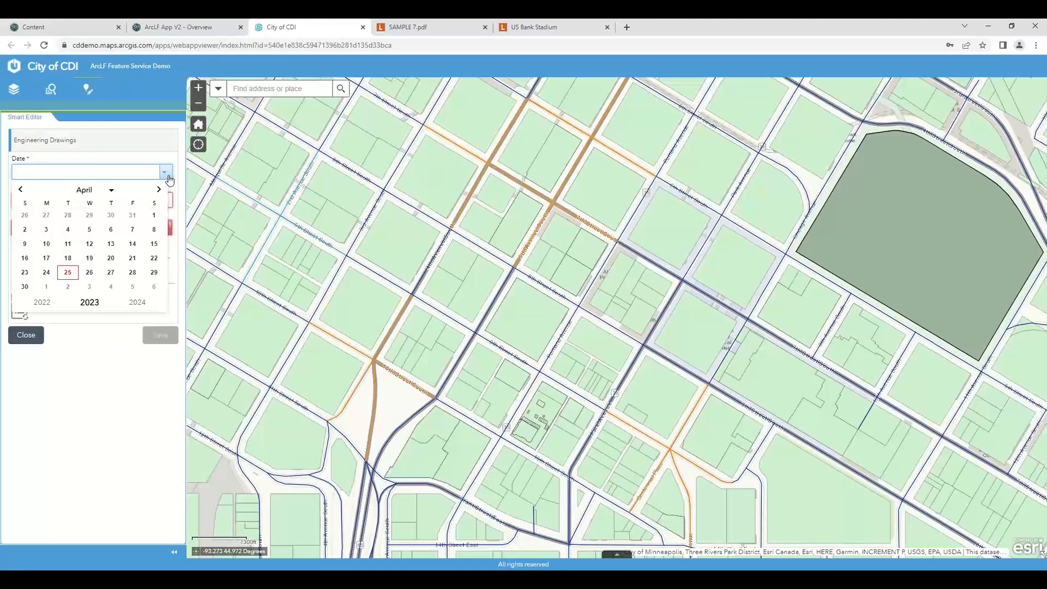
{"action": "left_click", "coordinate": [134, 245]}
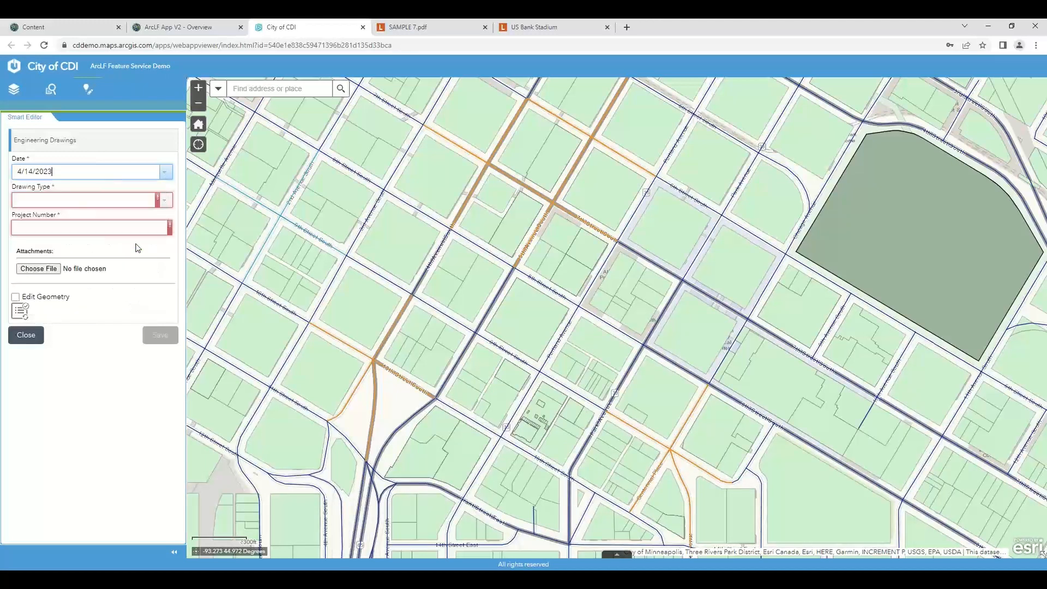
{"action": "left_click", "coordinate": [164, 200]}
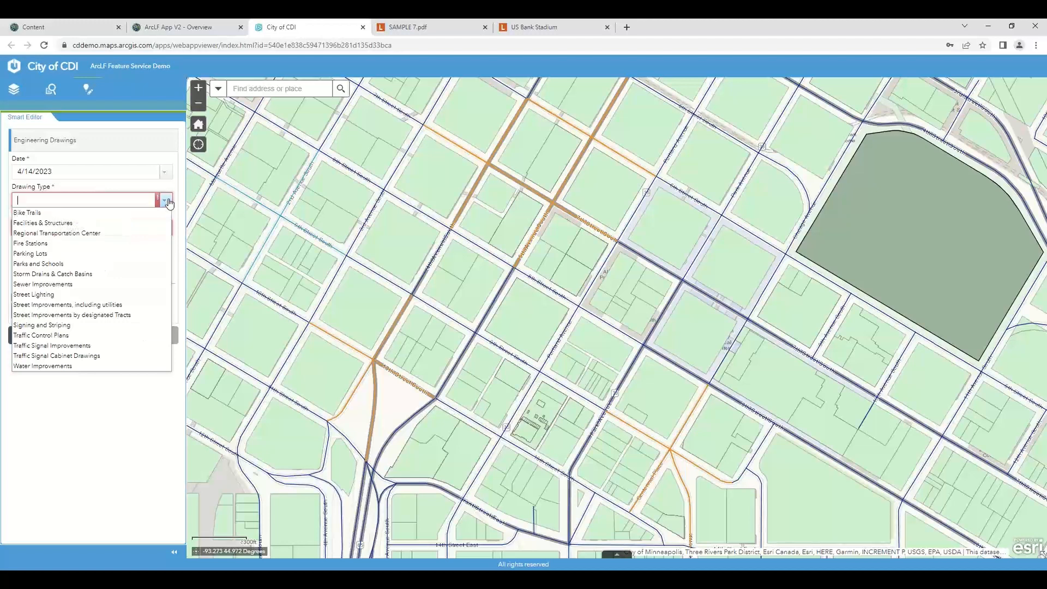
{"action": "left_click", "coordinate": [120, 276]}
{"action": "left_click", "coordinate": [109, 227]}
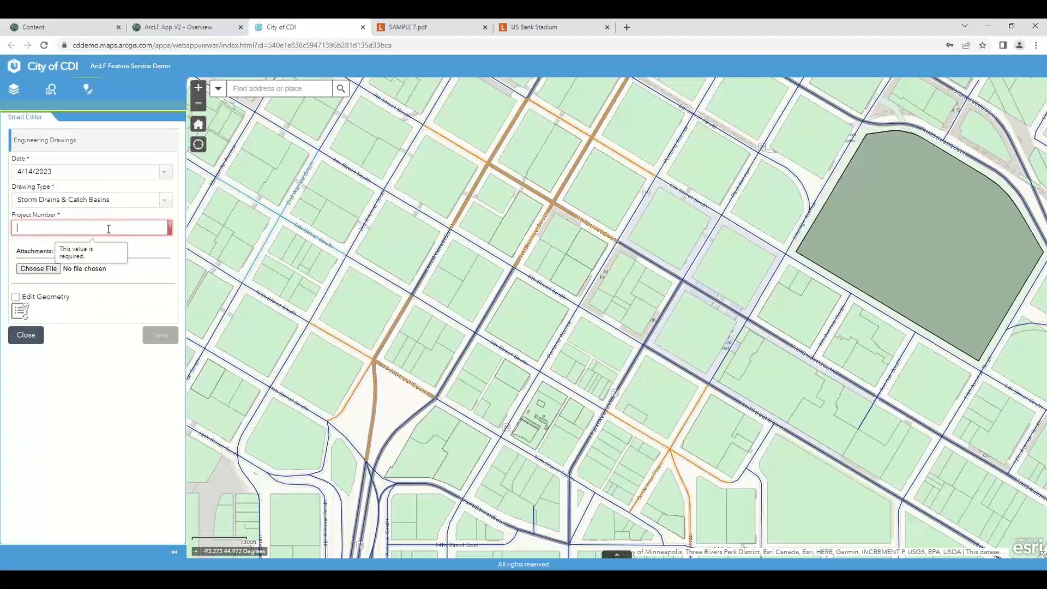
{"action": "type", "text": "WEBINAR-0"}
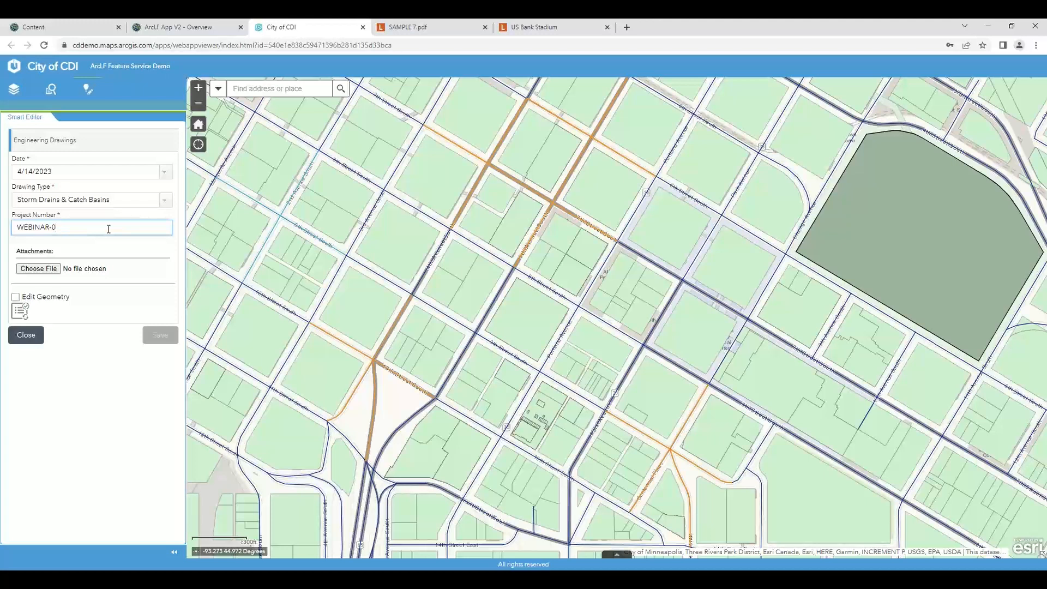
{"action": "key", "text": "BackSpace"}
{"action": "type", "text": "2325"}
Attach license.rtf from the Laserfiche Client folder to the new engineering drawing feature.
{"action": "left_click", "coordinate": [52, 270]}
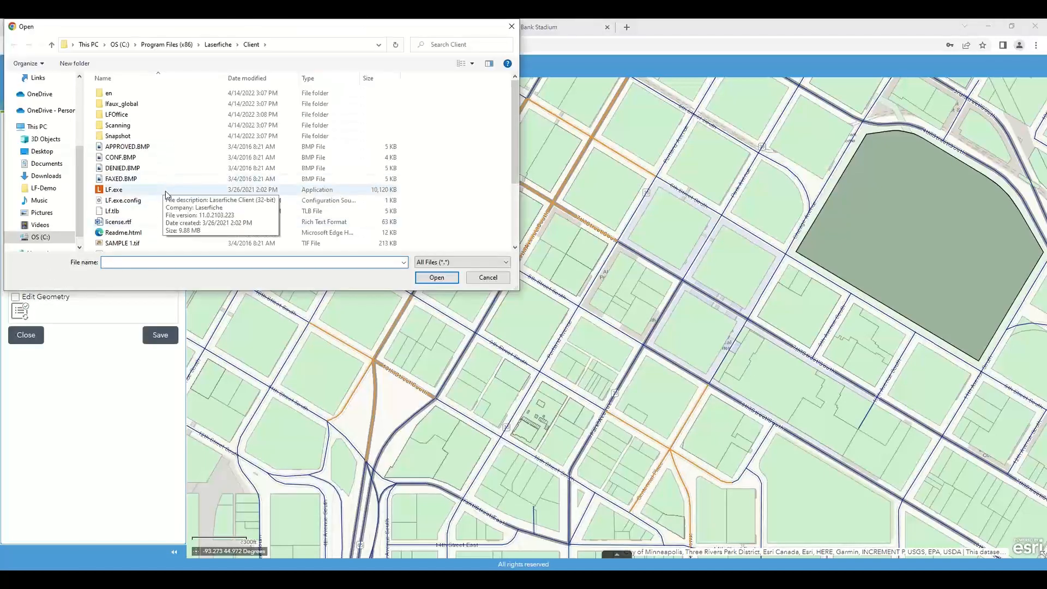
{"action": "scroll", "coordinate": [167, 194], "scroll_direction": "down", "scroll_amount": 3}
{"action": "right_click", "coordinate": [165, 192]}
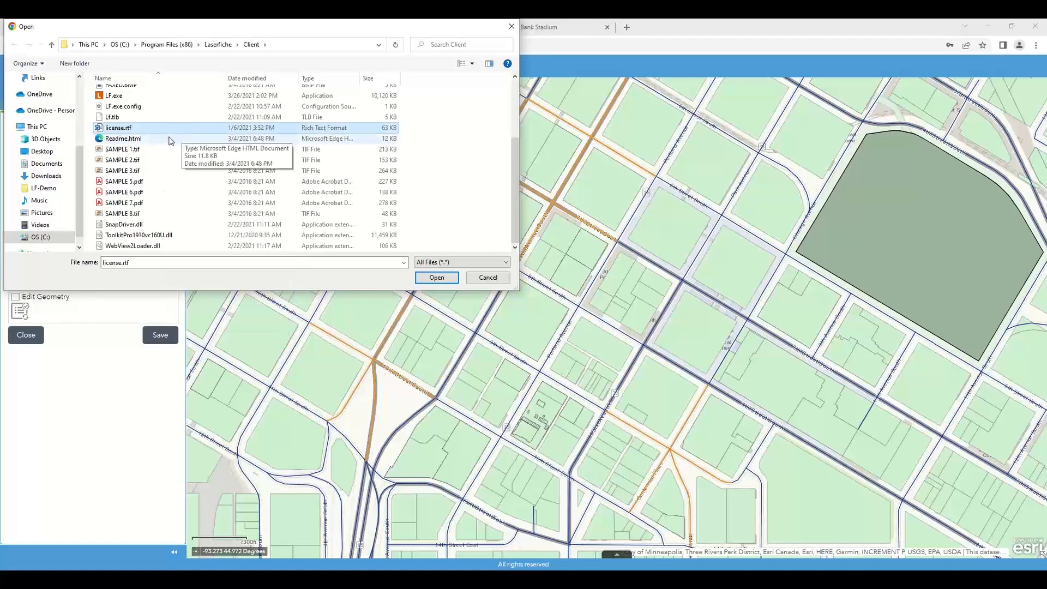
{"action": "left_click", "coordinate": [169, 140]}
{"action": "double_click", "coordinate": [153, 131]}
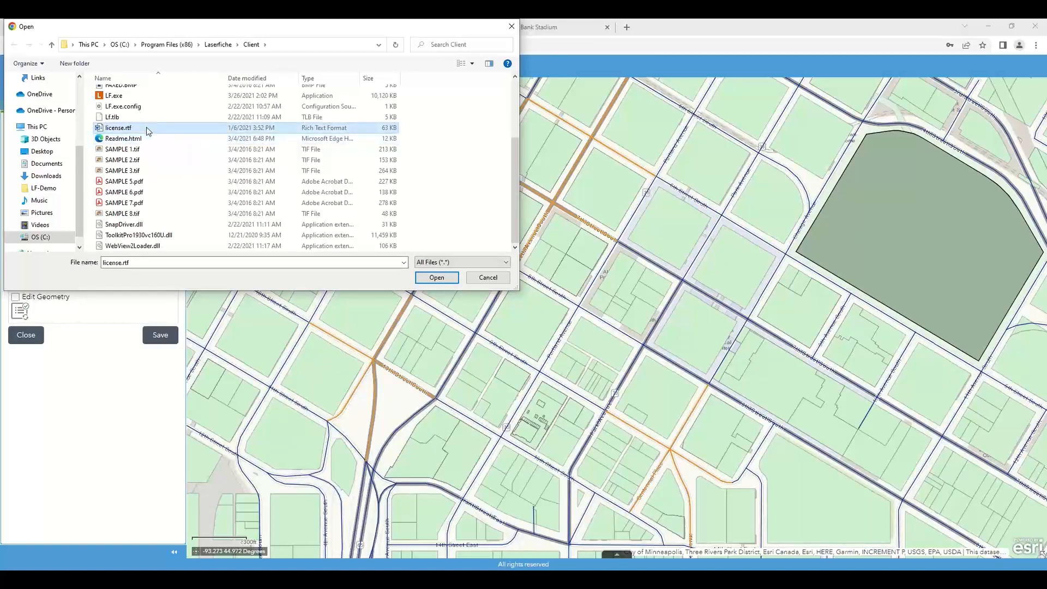
Attach SAMPLE 7.pdf as the second file and save the new engineering drawing feature.
{"action": "left_click", "coordinate": [54, 283]}
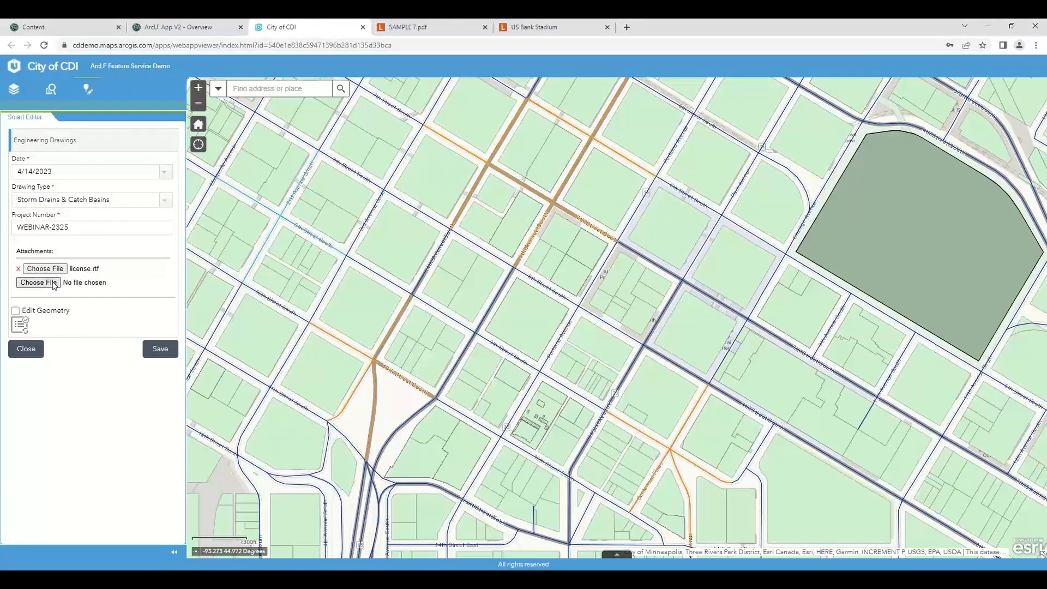
{"action": "scroll", "coordinate": [172, 207], "scroll_direction": "down", "scroll_amount": 2}
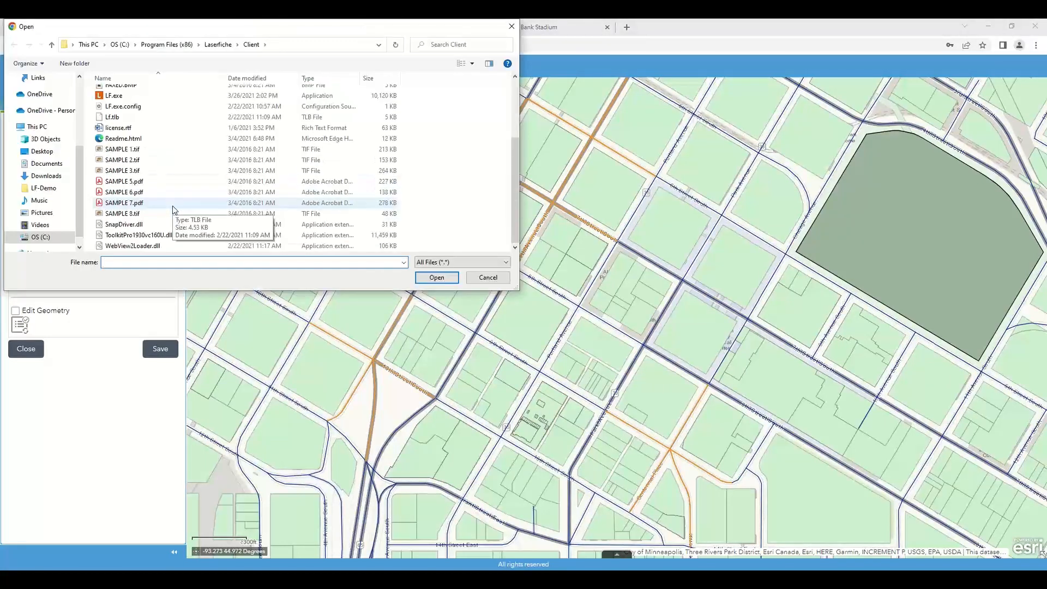
{"action": "scroll", "coordinate": [172, 205], "scroll_direction": "down", "scroll_amount": 1}
{"action": "left_click", "coordinate": [209, 214]}
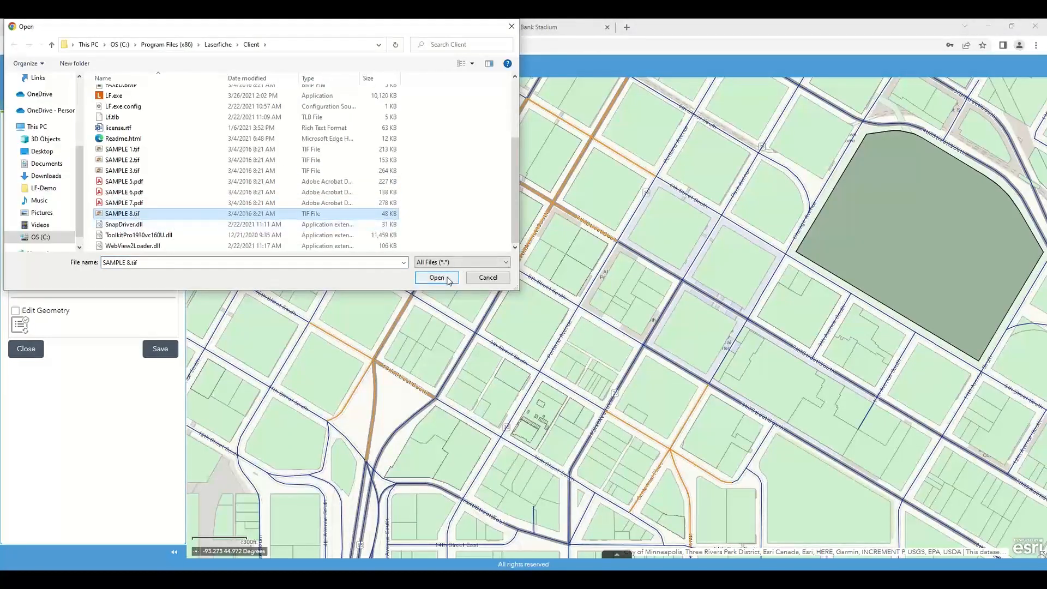
{"action": "left_click", "coordinate": [157, 202]}
{"action": "left_click", "coordinate": [436, 278]}
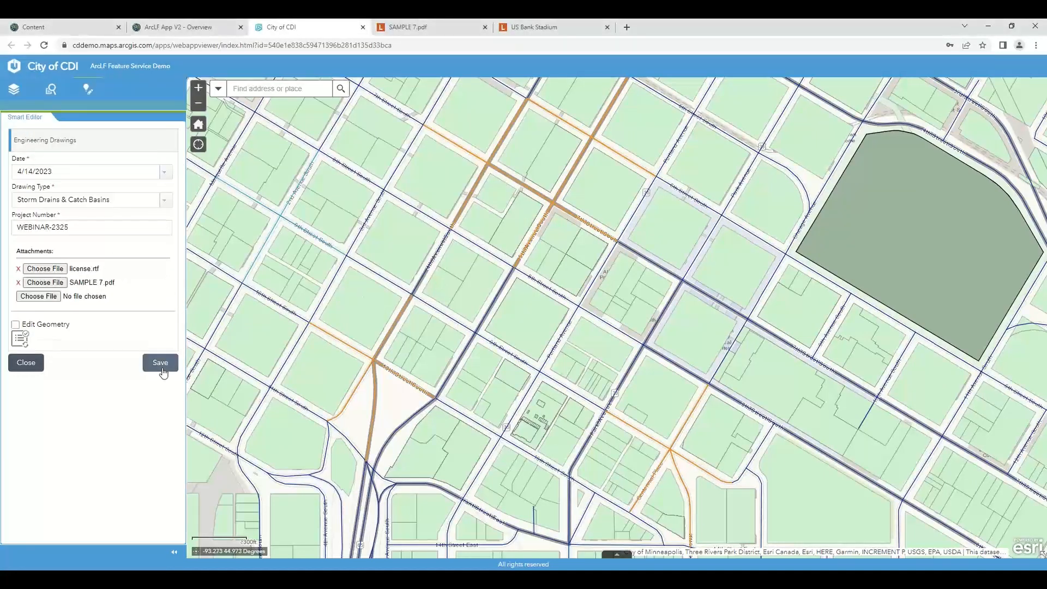
{"action": "left_click", "coordinate": [162, 363]}
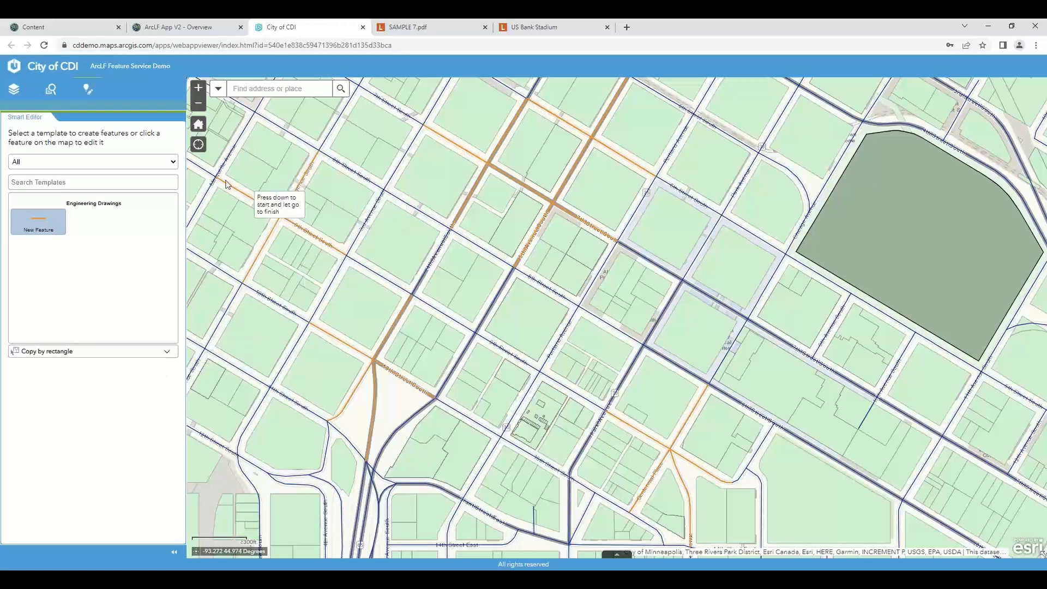
Open attachment SD-00005 from the new feature at 2nd Avenue South and 9th Street South, and follow its folder path in Laserfiche.
{"action": "left_click", "coordinate": [14, 89]}
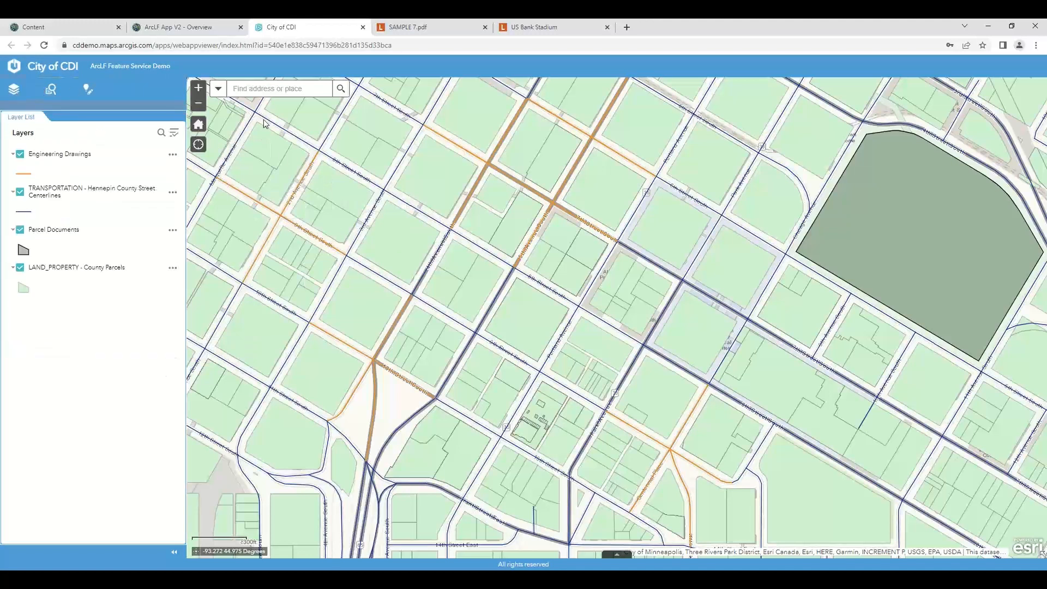
{"action": "left_click", "coordinate": [281, 220]}
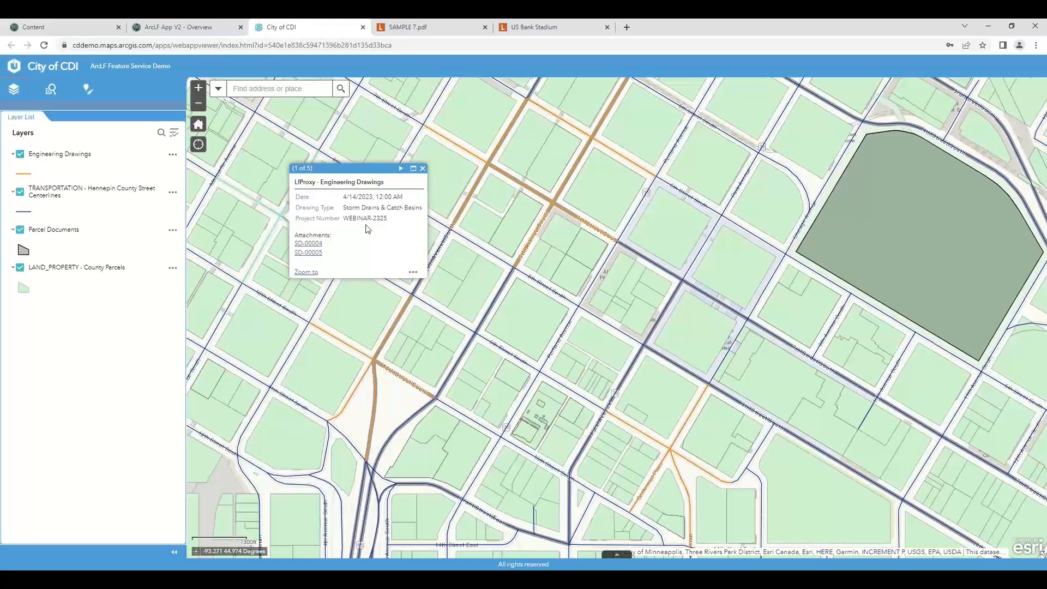
{"action": "left_click", "coordinate": [318, 253]}
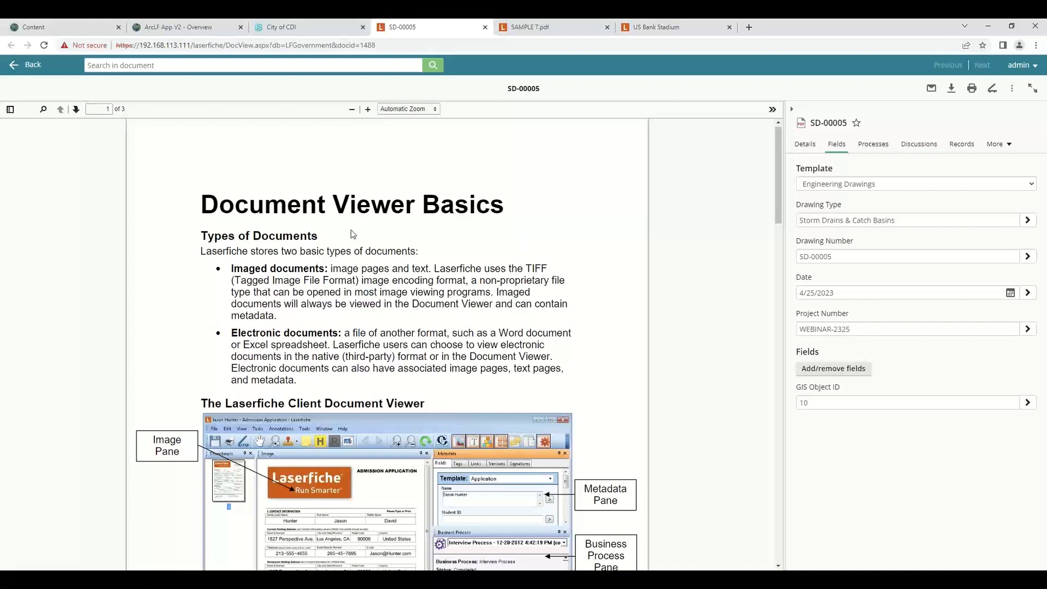
{"action": "left_click", "coordinate": [805, 144]}
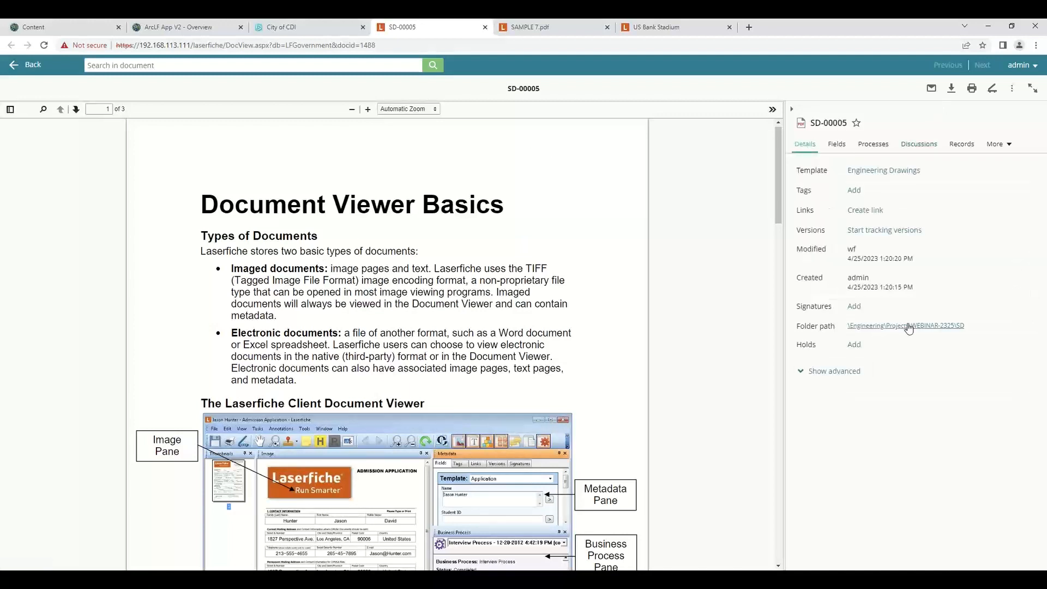
{"action": "left_click", "coordinate": [879, 327]}
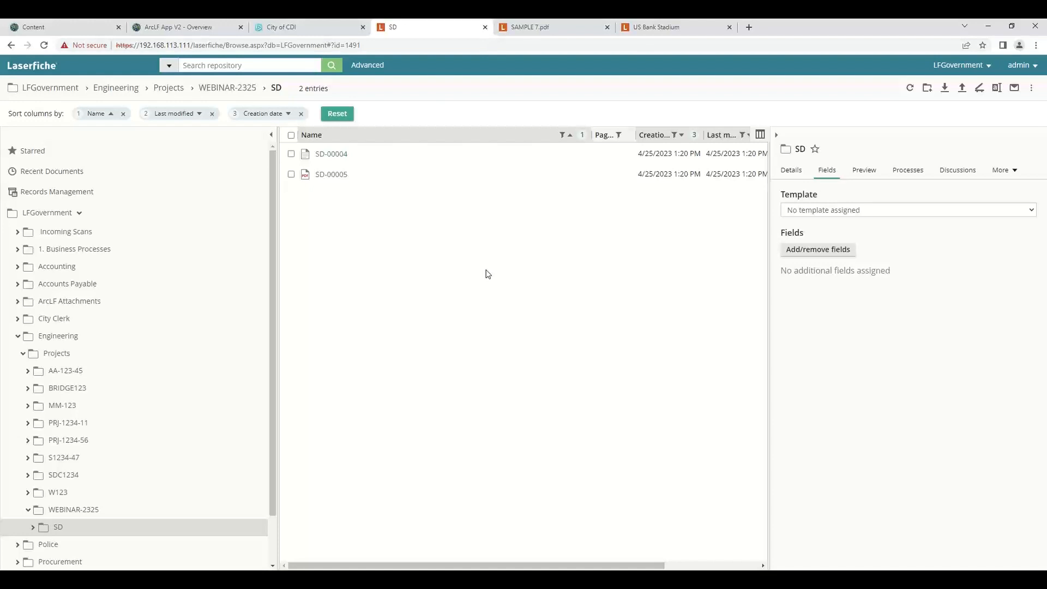
Show the ArcGIS map location of document SD-00005 in the WEBINAR-2325 project's SD folder.
{"action": "left_click", "coordinate": [1007, 171]}
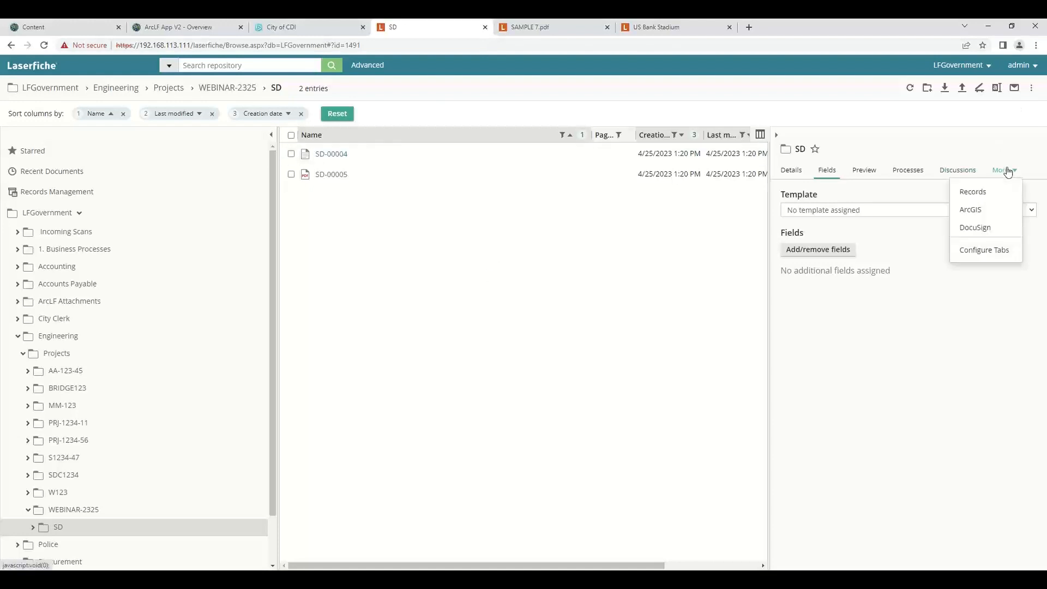
{"action": "left_click", "coordinate": [991, 213]}
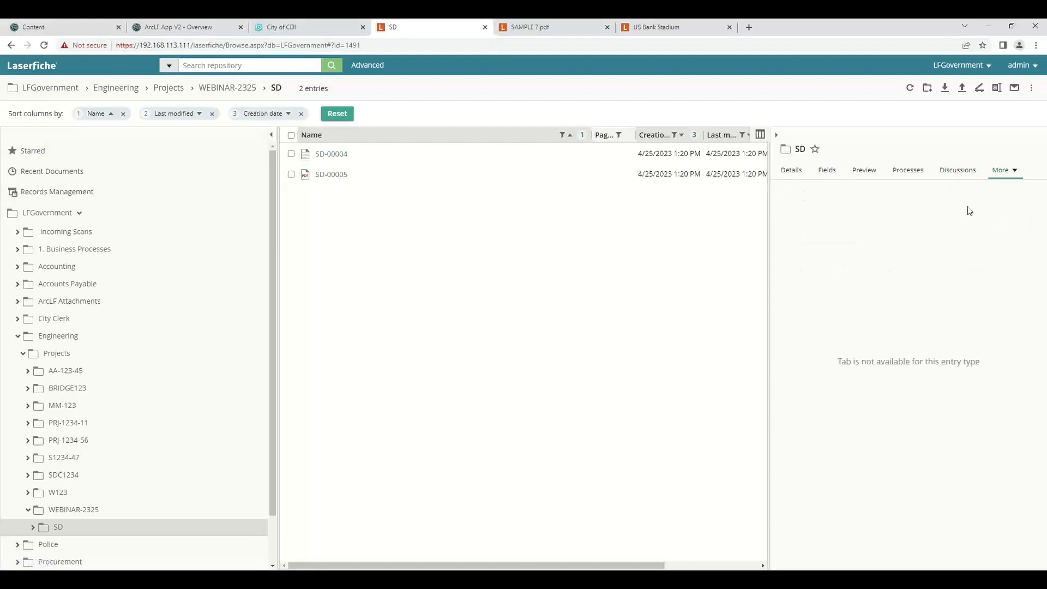
{"action": "left_click", "coordinate": [548, 177]}
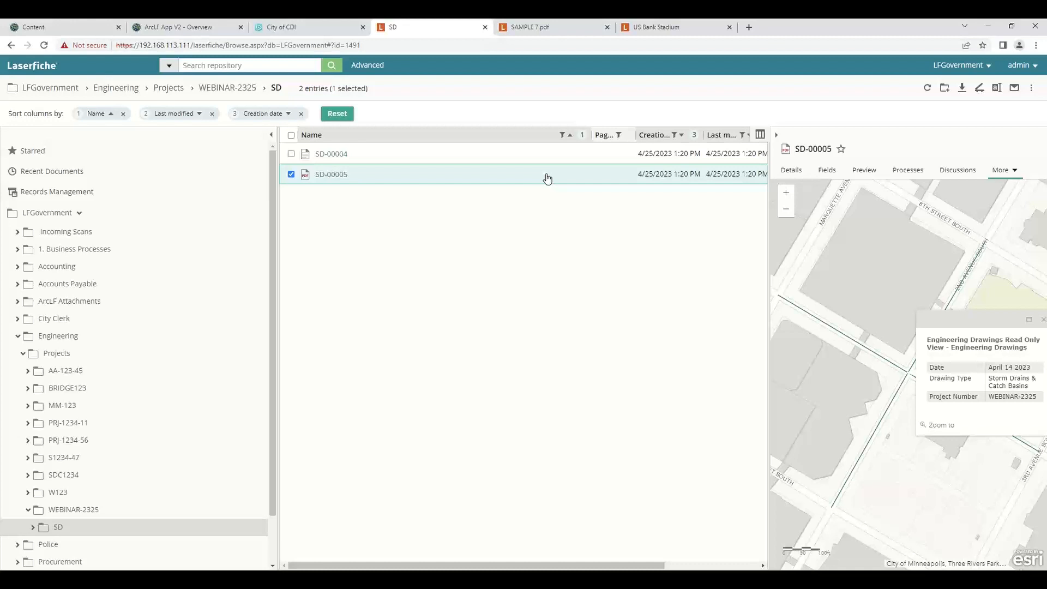
View the ArcGIS map location of document TF-00005 in the BRIDGE123 project's TF folder.
{"action": "left_click", "coordinate": [29, 390]}
{"action": "left_click", "coordinate": [55, 410]}
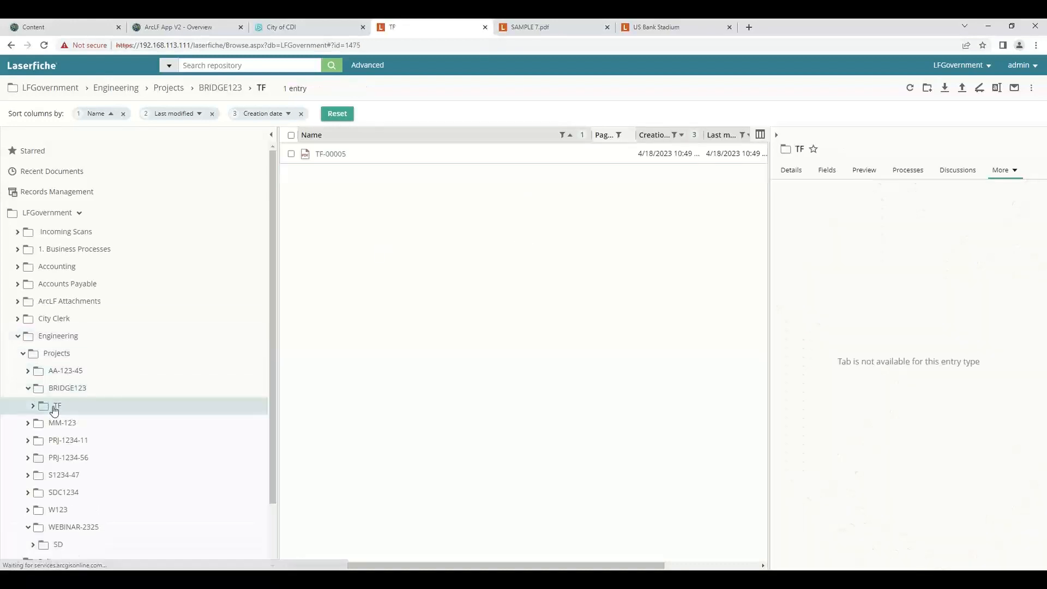
{"action": "left_click", "coordinate": [458, 161]}
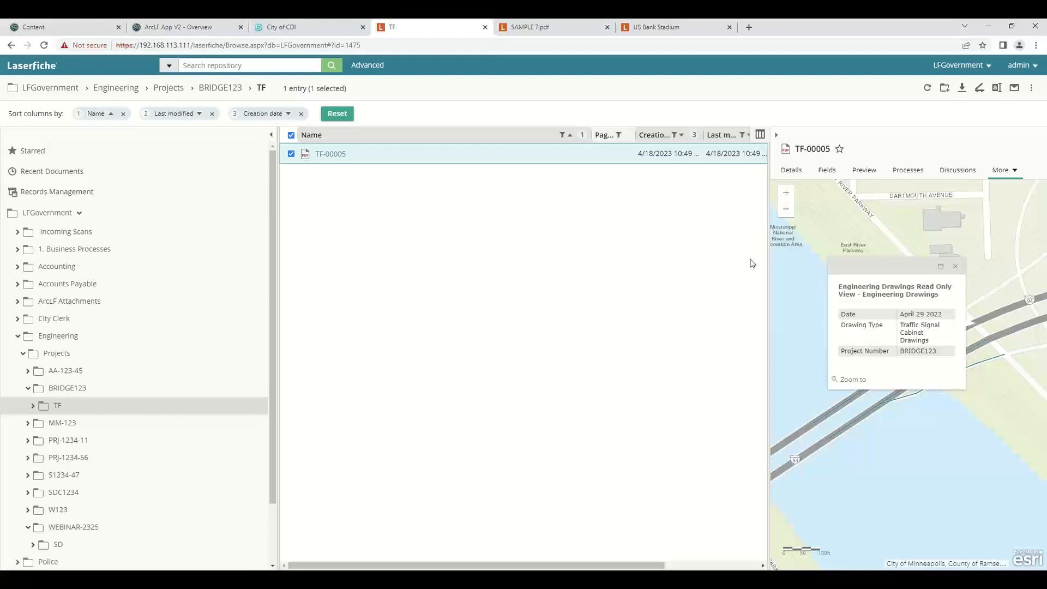
Switch to the City of CDI map and set the Engineering Drawing Documents query's project number criterion to contain PRJ.
{"action": "left_click", "coordinate": [319, 33]}
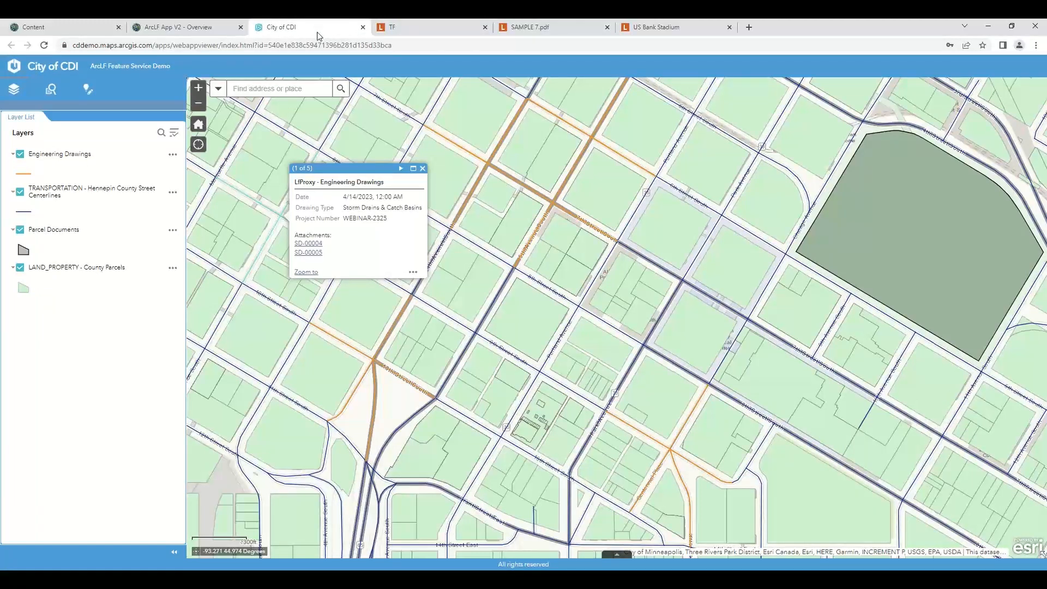
{"action": "left_click", "coordinate": [53, 93]}
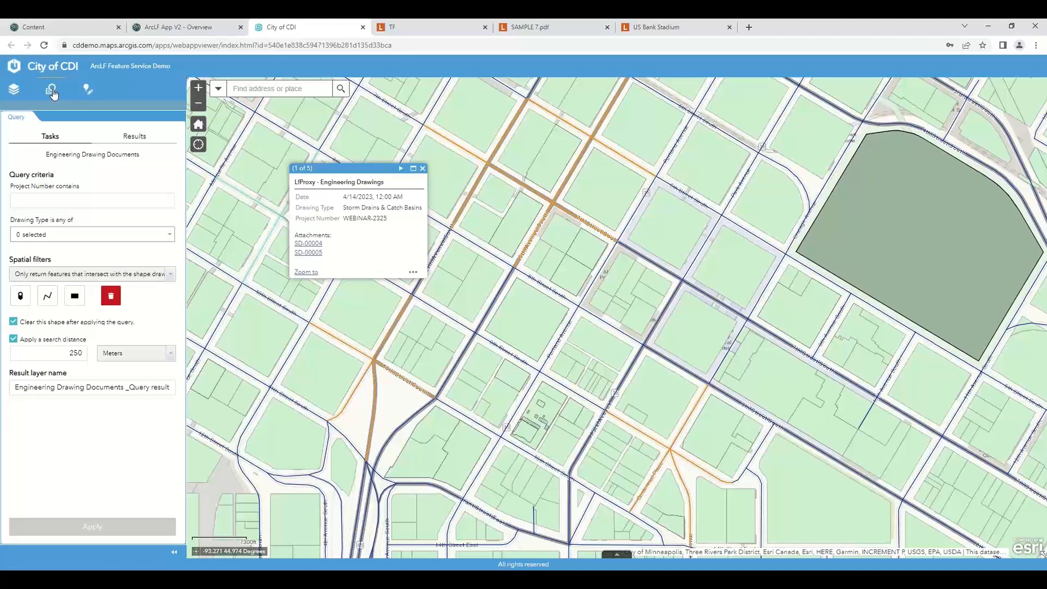
{"action": "left_click", "coordinate": [265, 89]}
{"action": "left_click", "coordinate": [78, 200]}
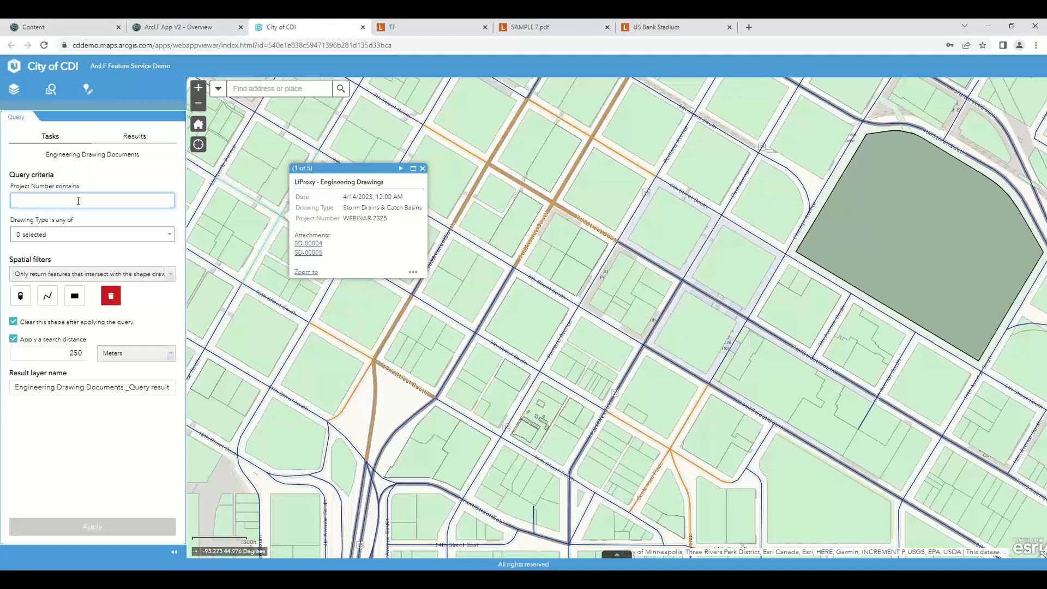
{"action": "type", "text": "PRJK"}
Include all eight drawing types, from Facilities & Structures to Water Improvements, in the query's Drawing Type criterion.
{"action": "left_click", "coordinate": [60, 235]}
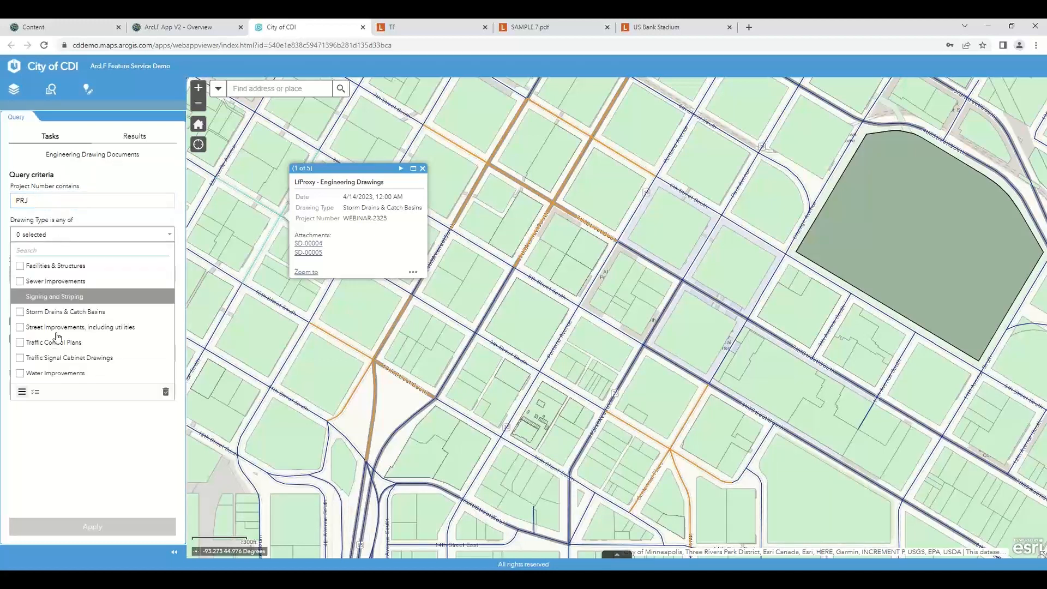
{"action": "left_click", "coordinate": [45, 373]}
{"action": "left_click", "coordinate": [46, 358]}
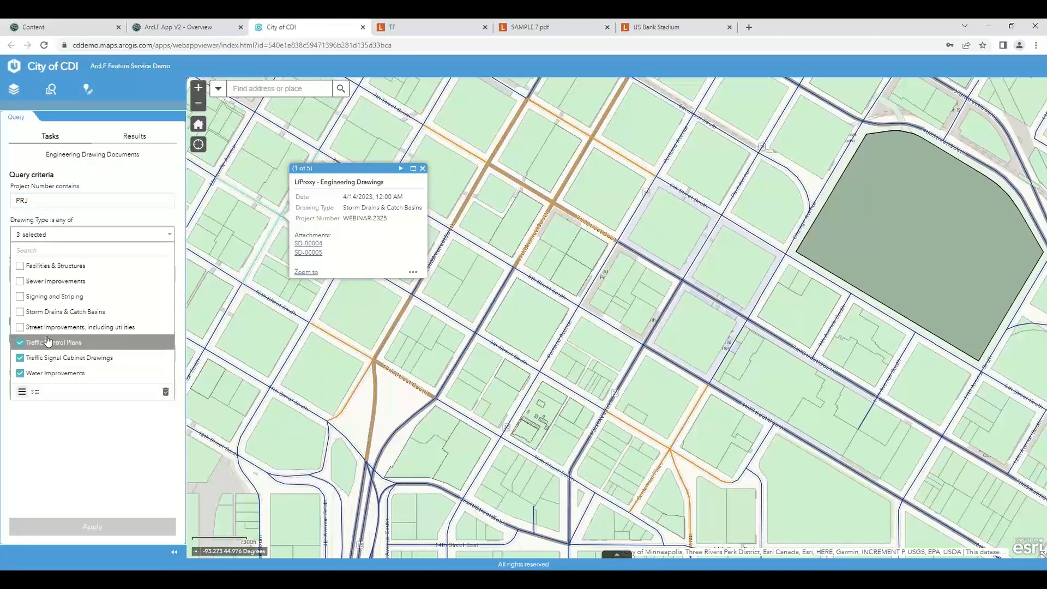
{"action": "left_click", "coordinate": [46, 343]}
{"action": "left_click", "coordinate": [49, 327]}
{"action": "left_click", "coordinate": [52, 297]}
{"action": "left_click", "coordinate": [53, 284]}
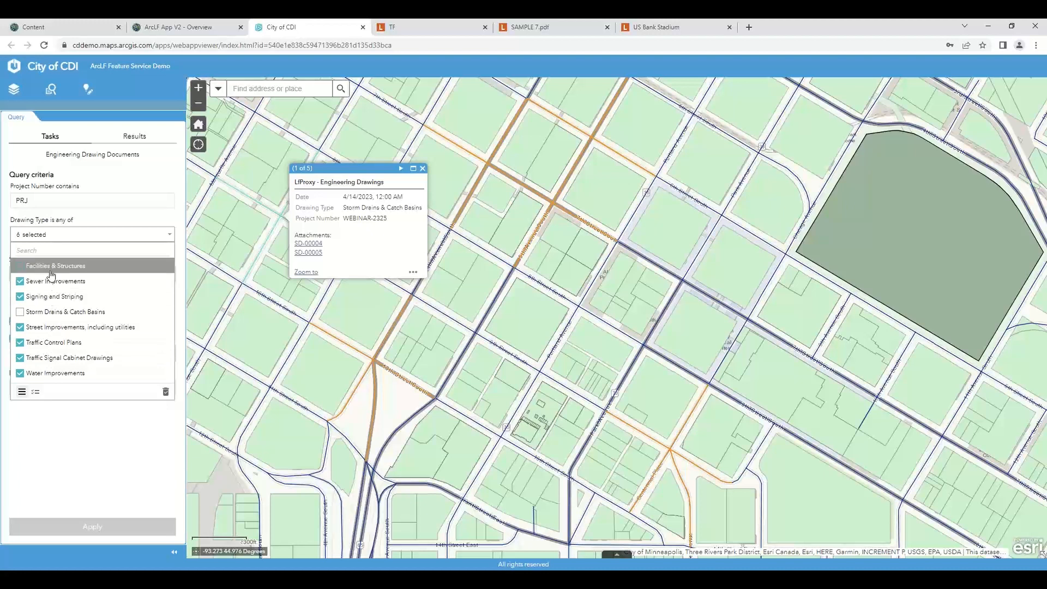
{"action": "left_click", "coordinate": [49, 267]}
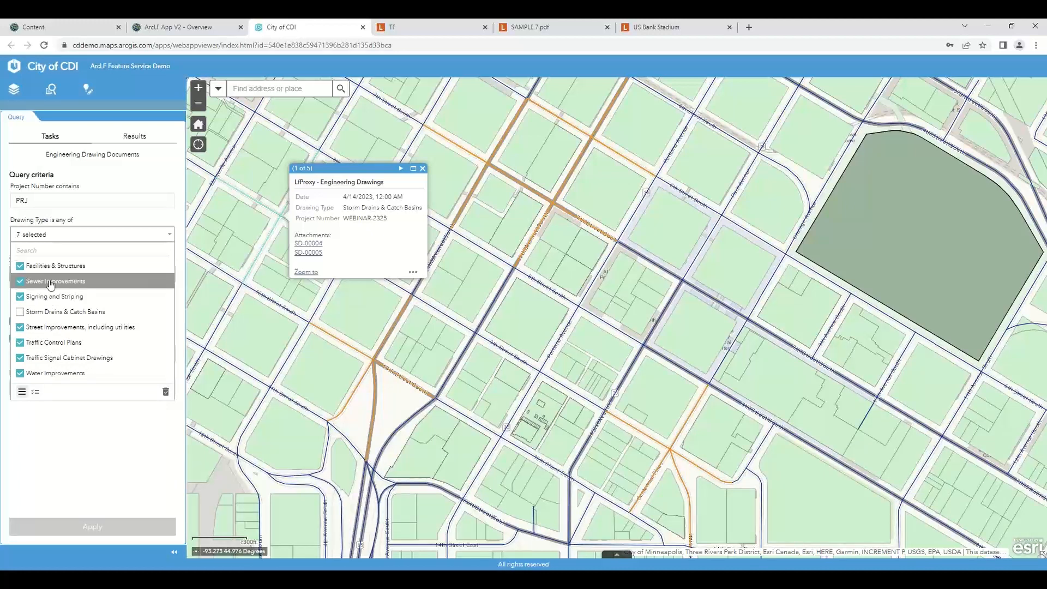
{"action": "left_click", "coordinate": [48, 442]}
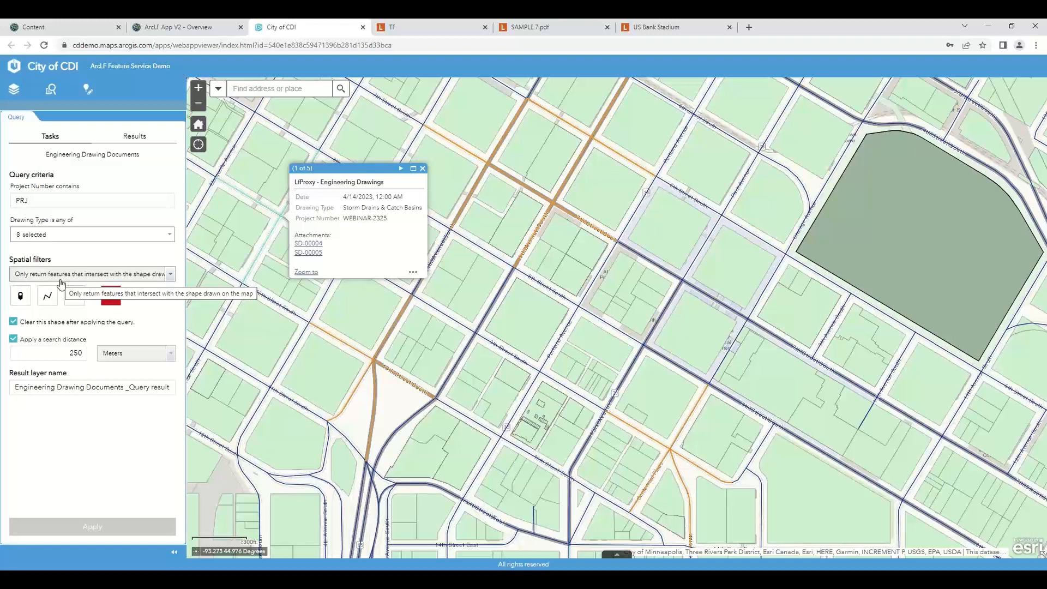
Set the query's spatial filter to return features within the full extent of the map and run the query.
{"action": "left_click", "coordinate": [134, 279]}
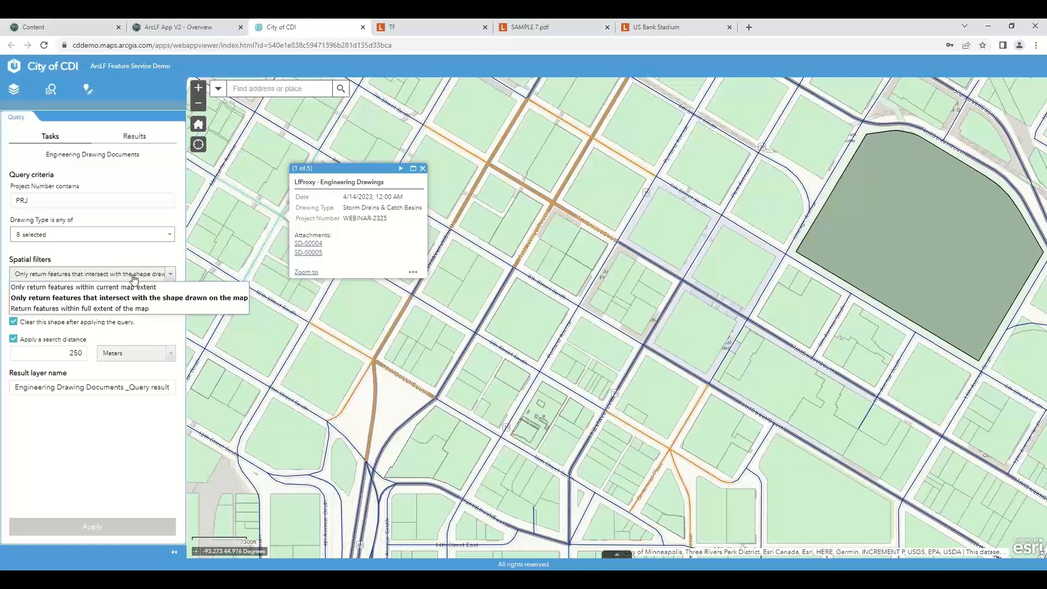
{"action": "left_click", "coordinate": [135, 288]}
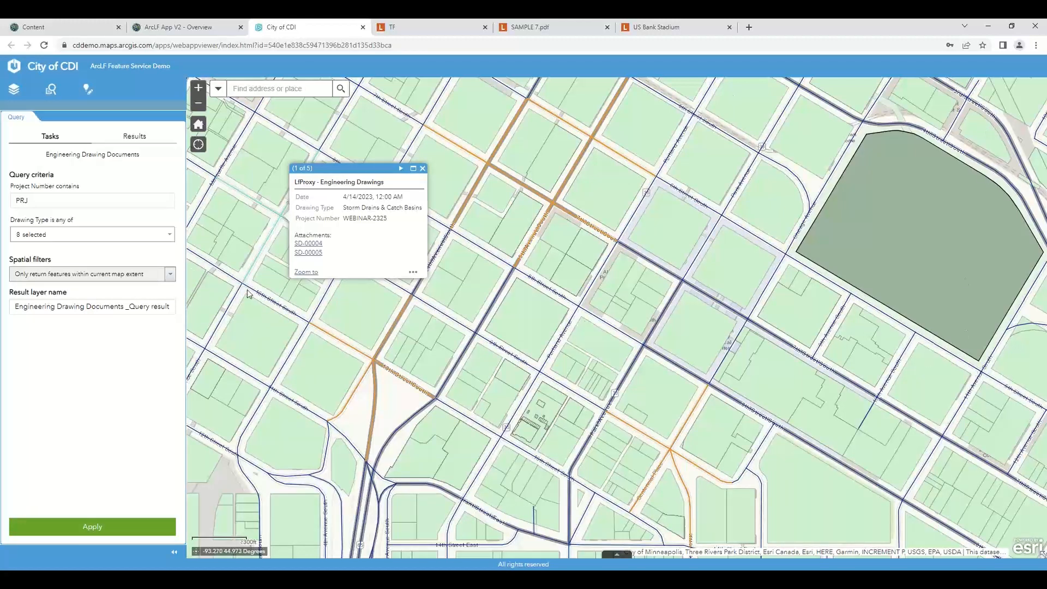
{"action": "left_click", "coordinate": [139, 276]}
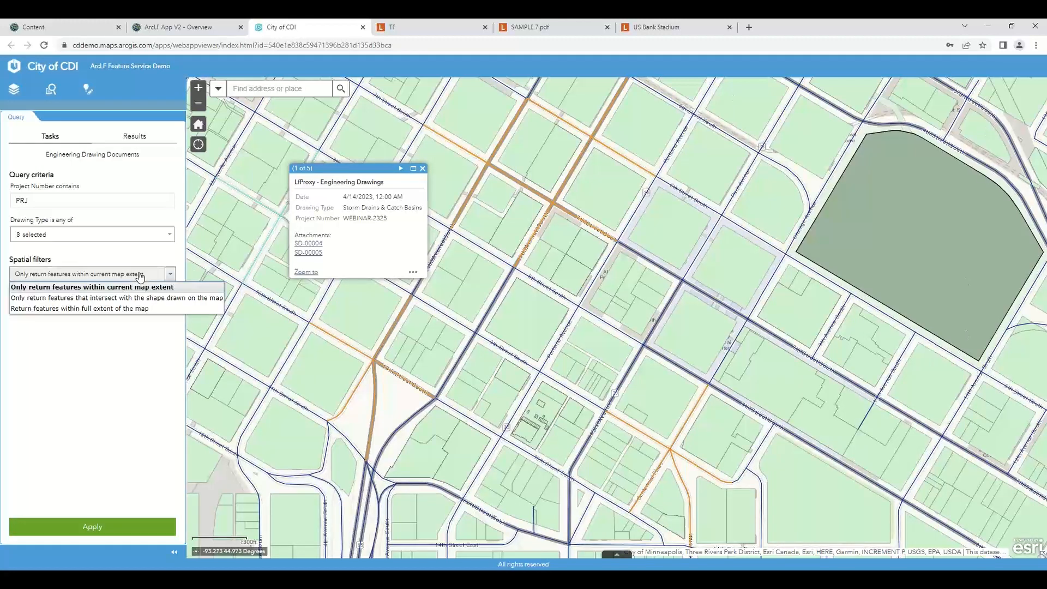
{"action": "left_click", "coordinate": [126, 310]}
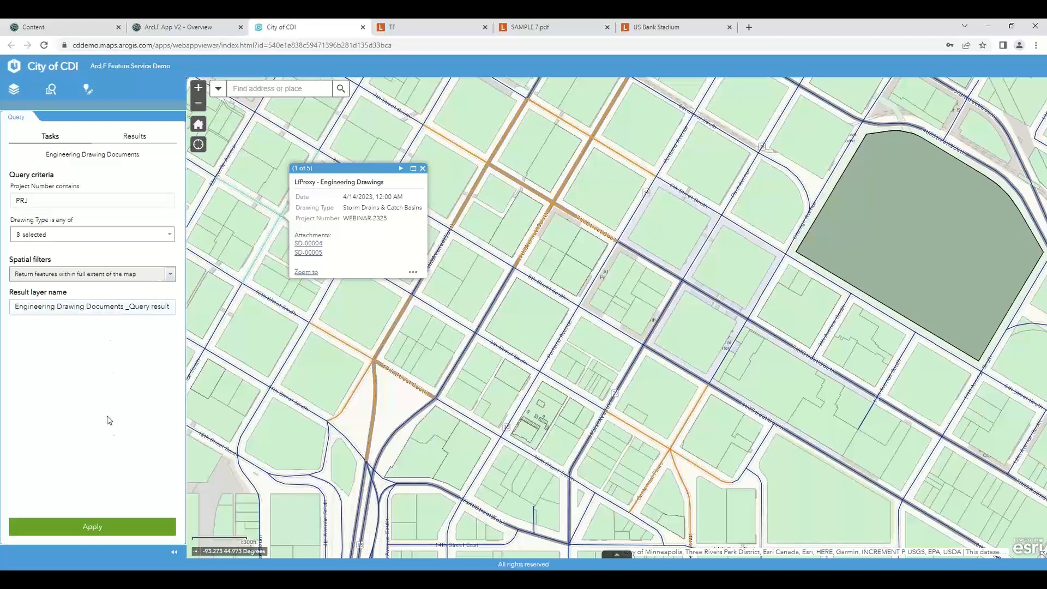
{"action": "left_click", "coordinate": [96, 525]}
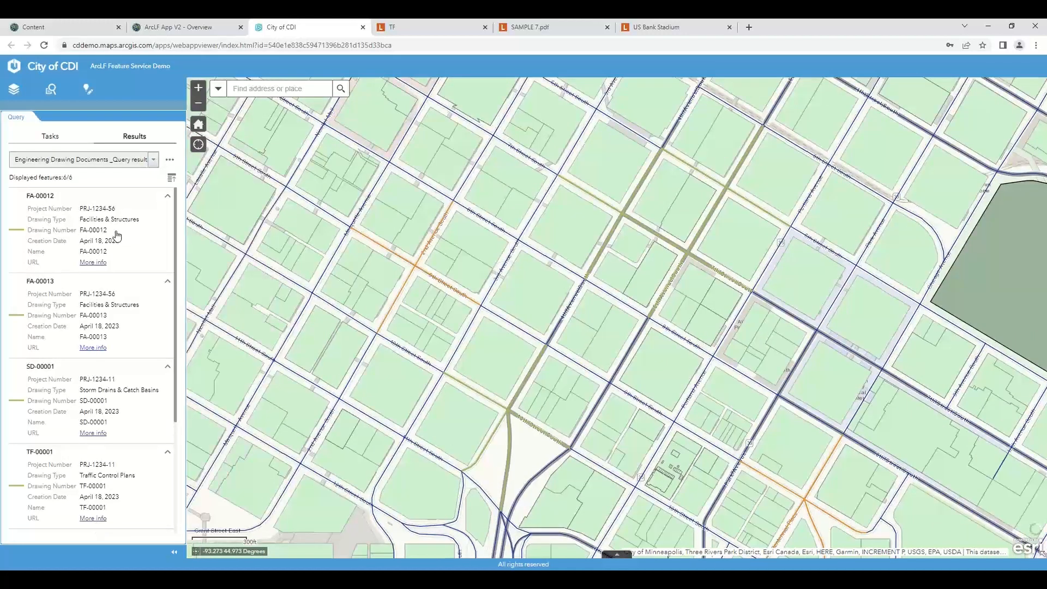
Locate the SD-00001 query result on the map and open the Laserfiche document linked to the TF-00001 result.
{"action": "scroll", "coordinate": [109, 349], "scroll_direction": "down", "scroll_amount": 3}
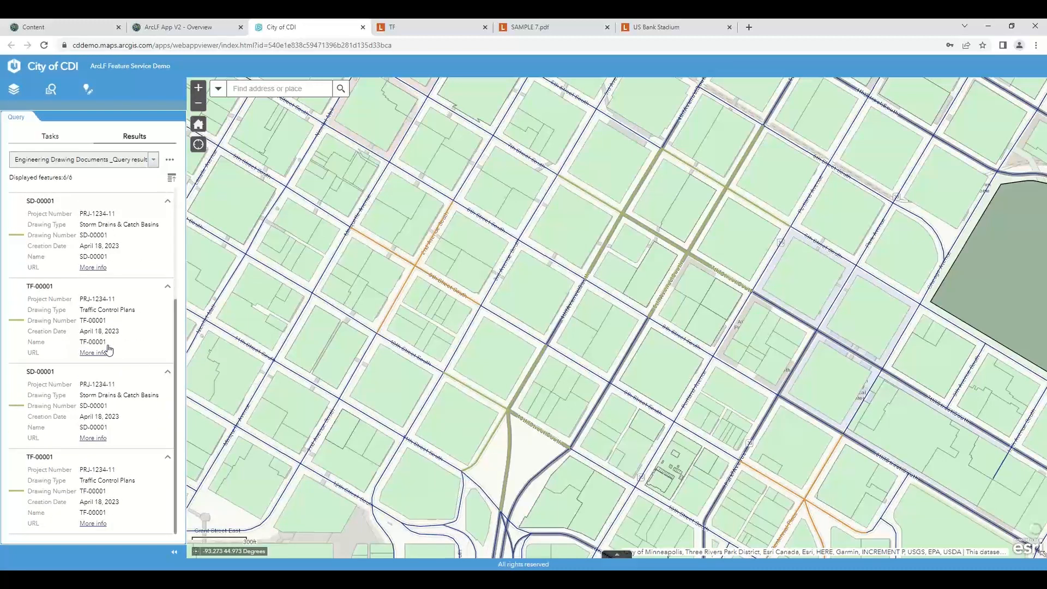
{"action": "left_click", "coordinate": [39, 203]}
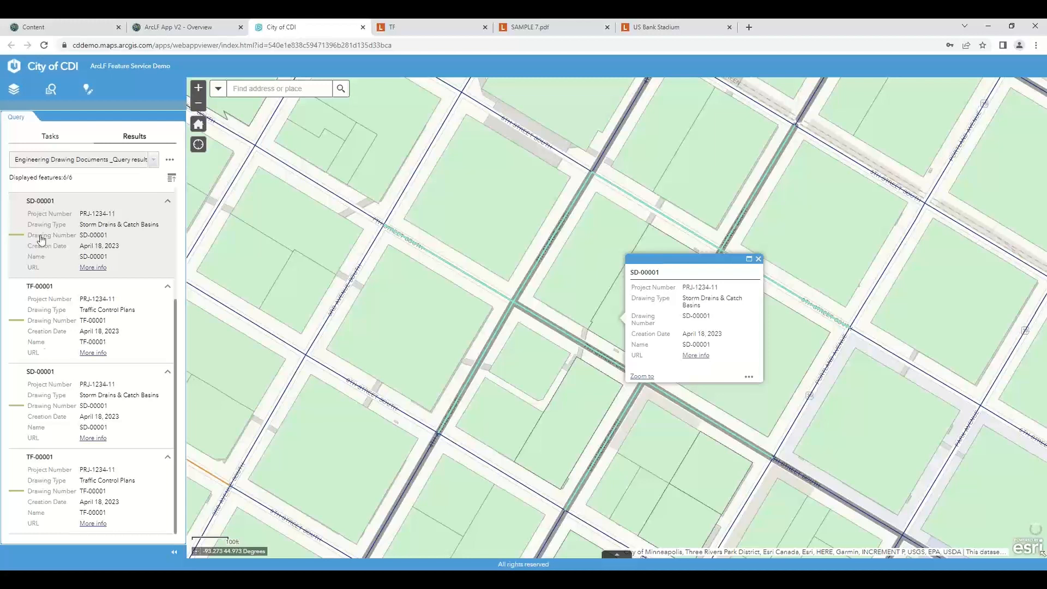
{"action": "left_click", "coordinate": [33, 410]}
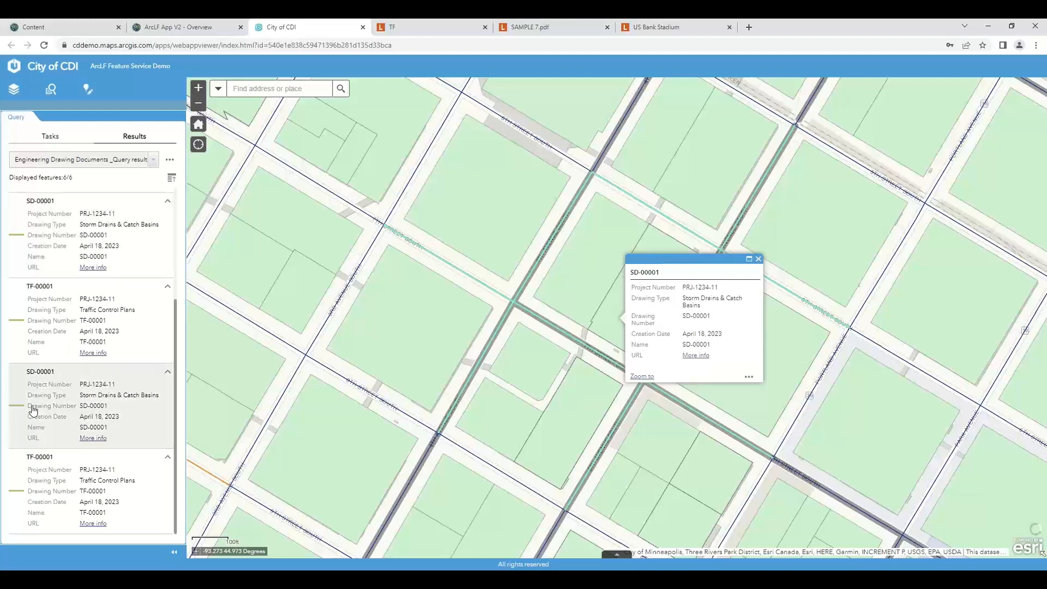
{"action": "left_click", "coordinate": [92, 354]}
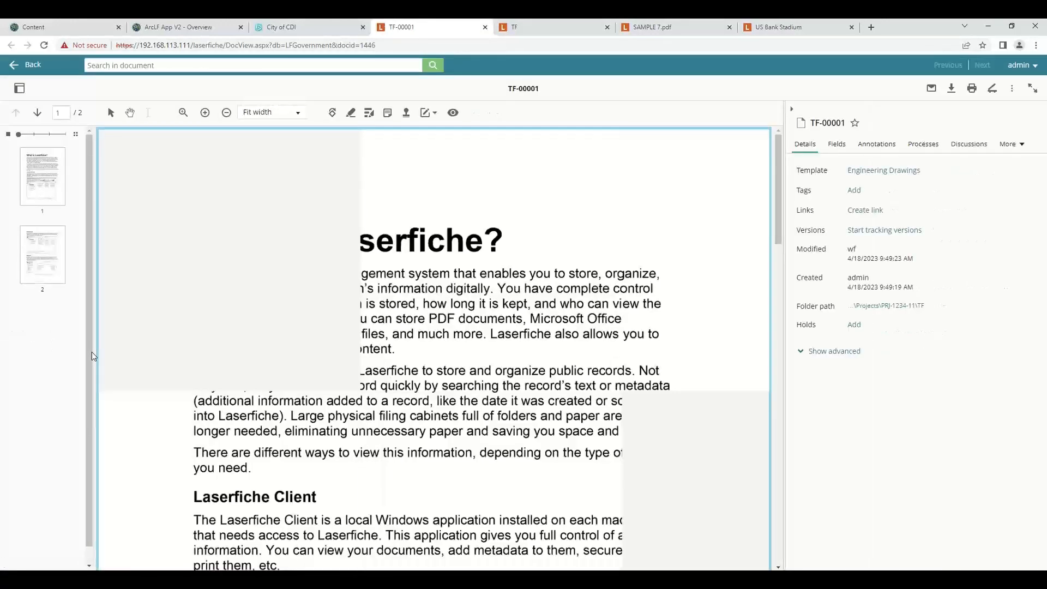
Back on the City of CDI map, export the query results to a CSV file, view it, and select the FA-00013 result.
{"action": "left_click", "coordinate": [327, 28]}
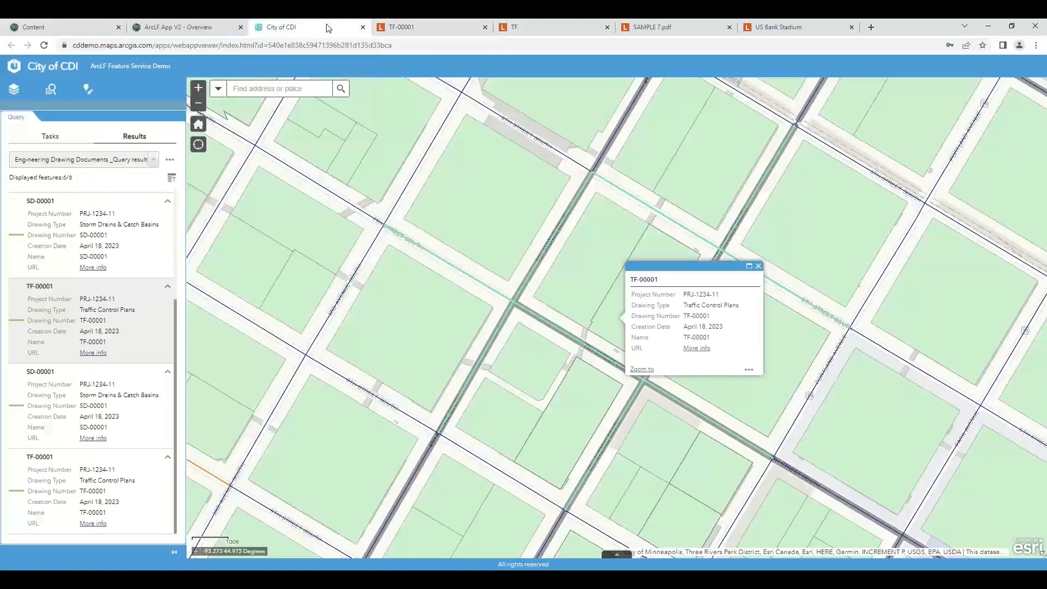
{"action": "left_click", "coordinate": [171, 160]}
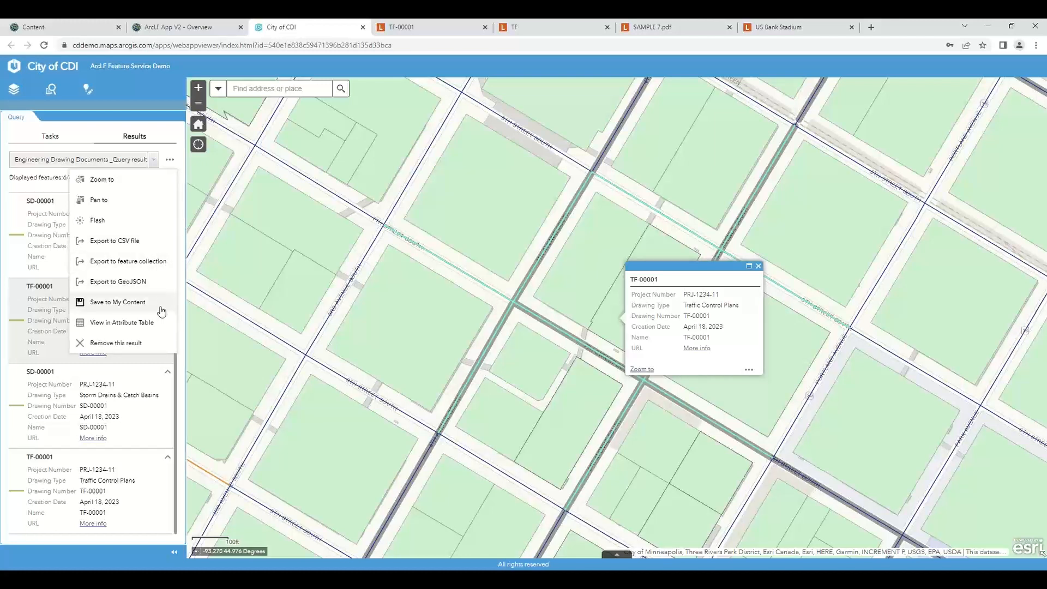
{"action": "left_click", "coordinate": [134, 246]}
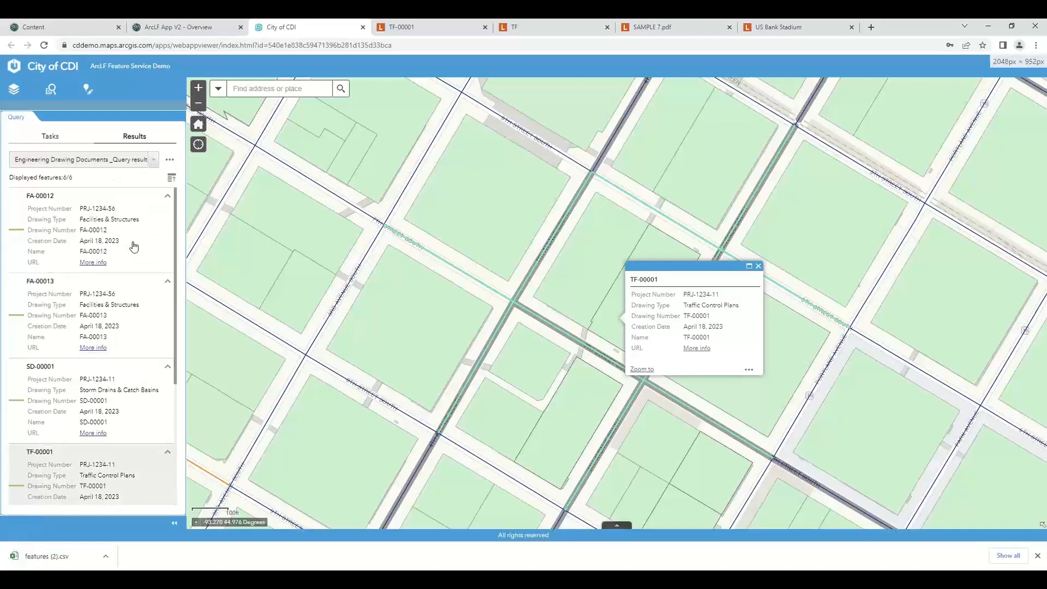
{"action": "left_click", "coordinate": [49, 555]}
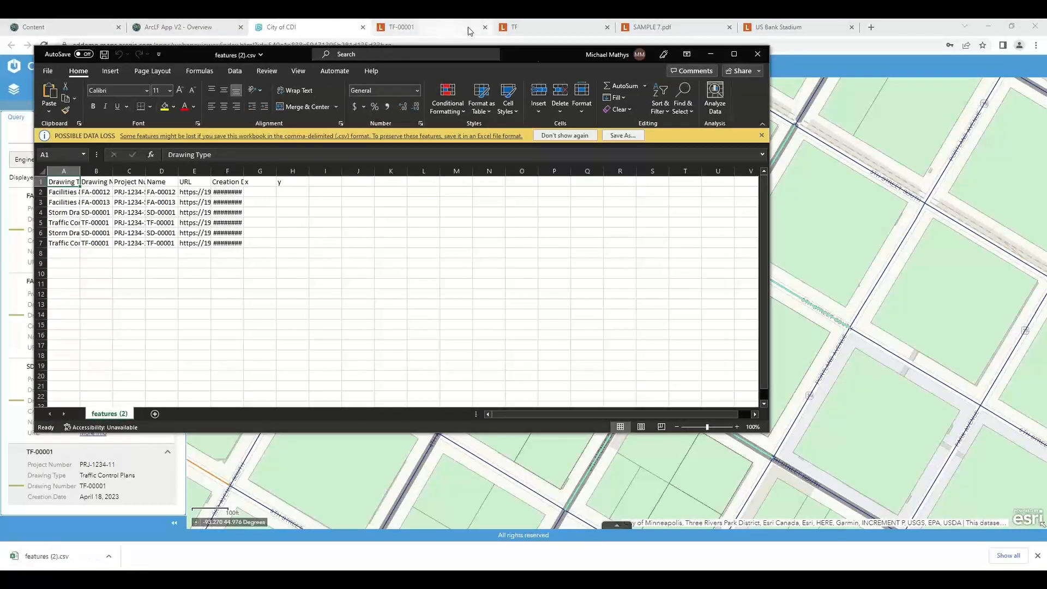
{"action": "left_click_drag", "start_coordinate": [560, 55], "coordinate": [905, 55]}
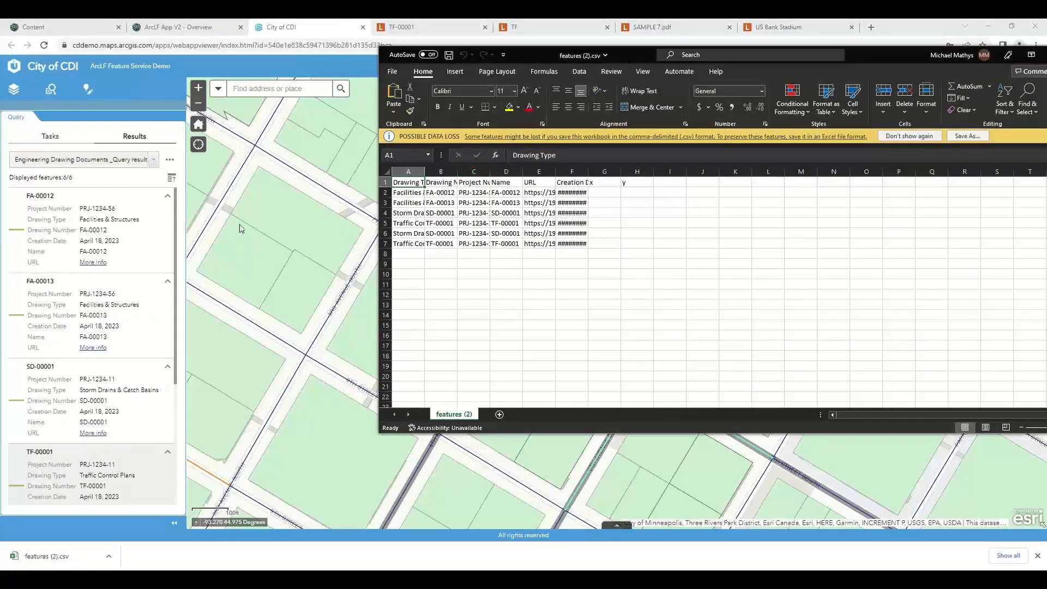
{"action": "left_click", "coordinate": [135, 322]}
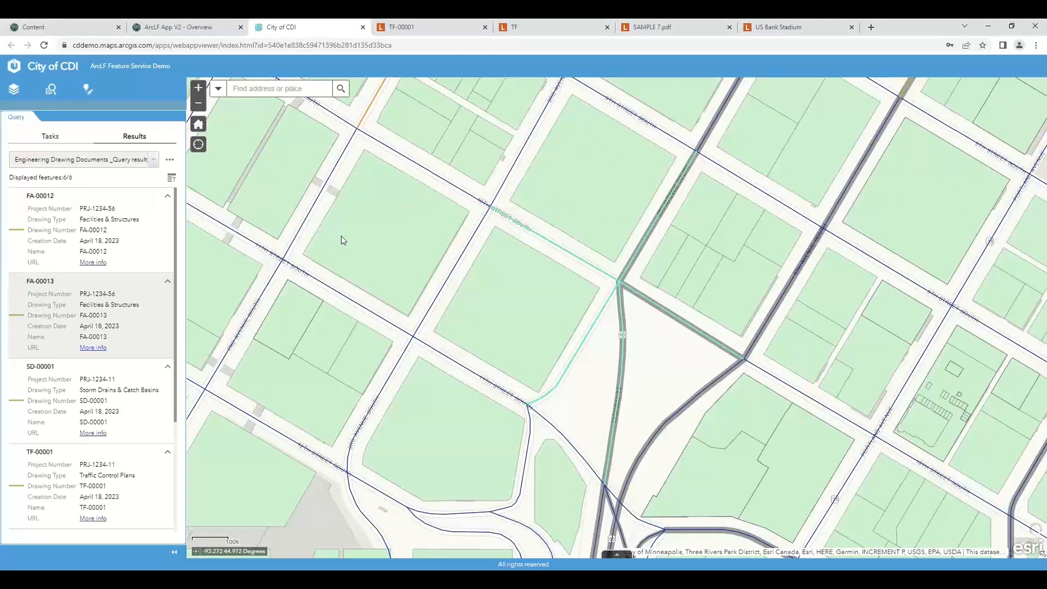
Open ArcLF App V2 for editing in ArcGIS Web AppBuilder, signing in to the feature service with the admin username and the account password.
{"action": "left_click", "coordinate": [194, 28]}
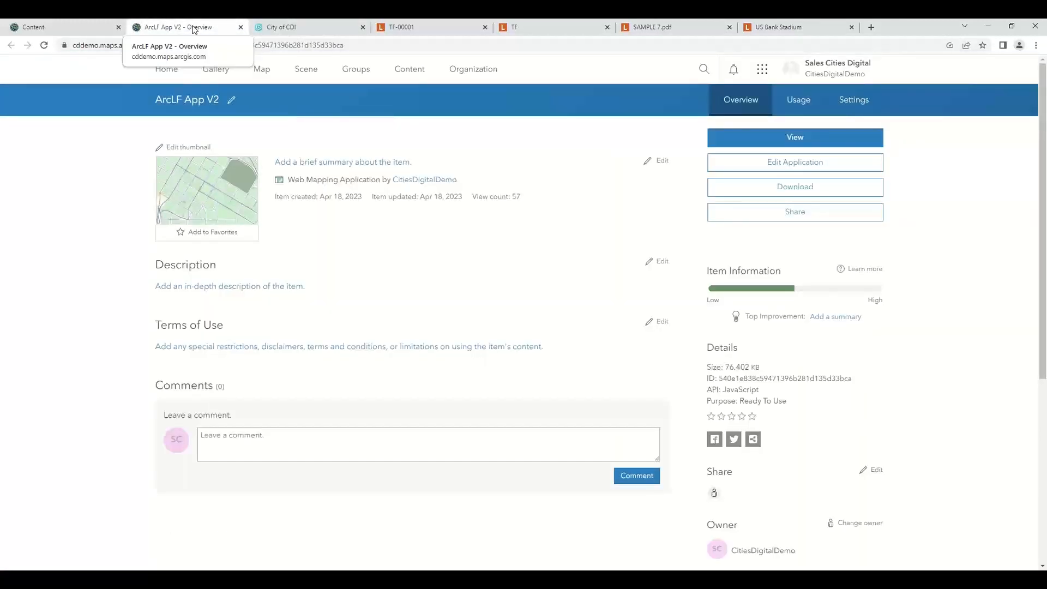
{"action": "left_click", "coordinate": [848, 168]}
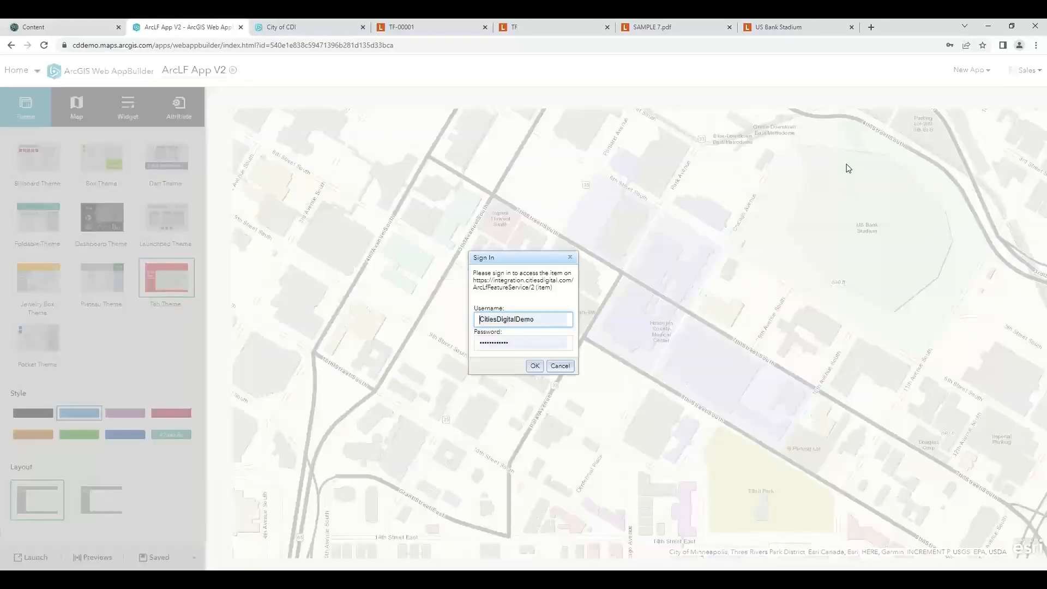
{"action": "key", "text": "ctrl+a"}
{"action": "type", "text": "admin"}
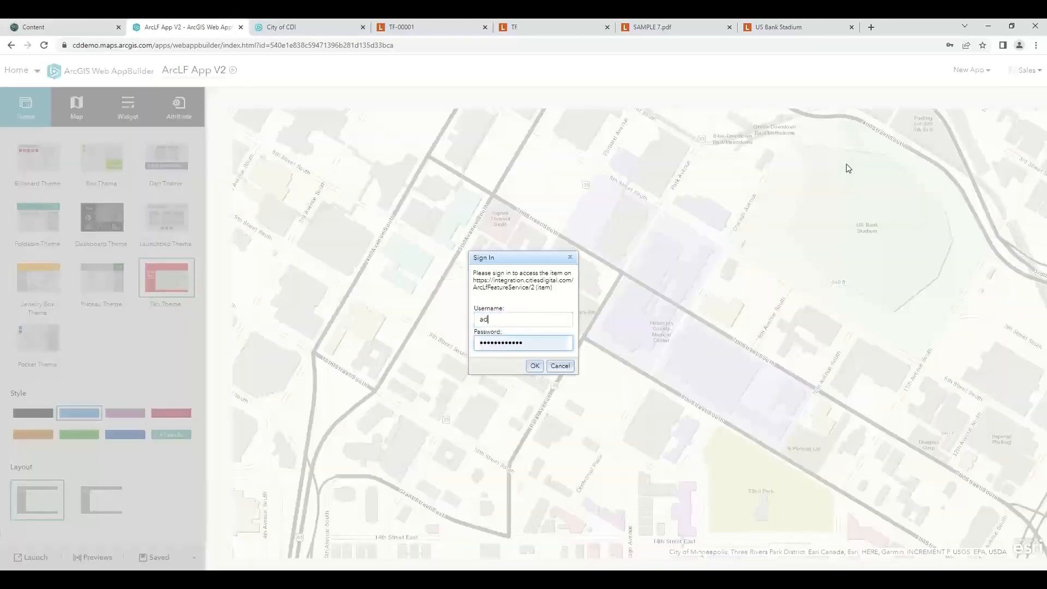
{"action": "key", "text": "Tab"}
{"action": "type", "text": "*********"}
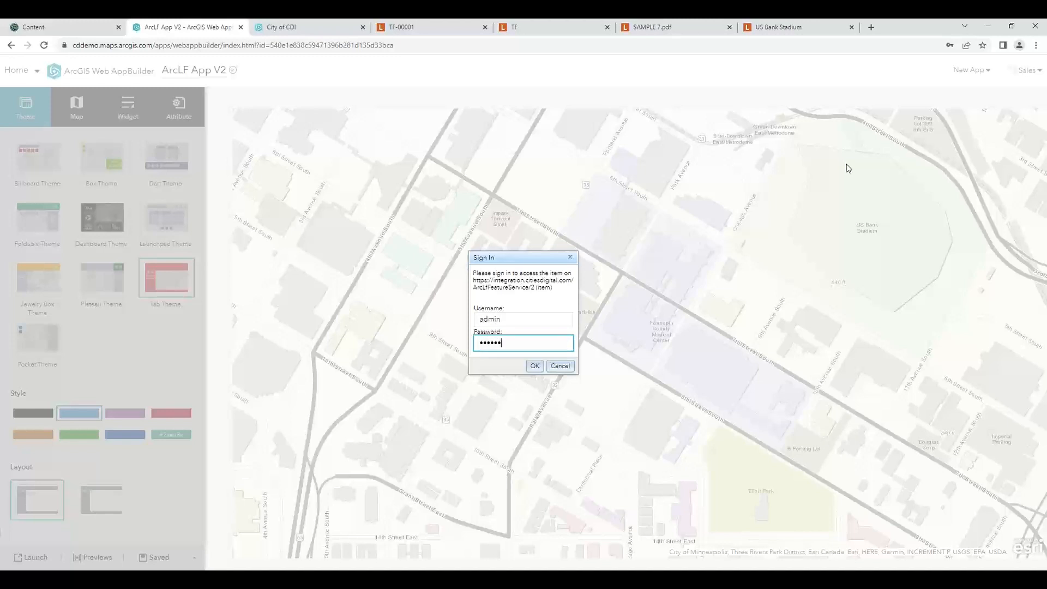
{"action": "key", "text": "Return"}
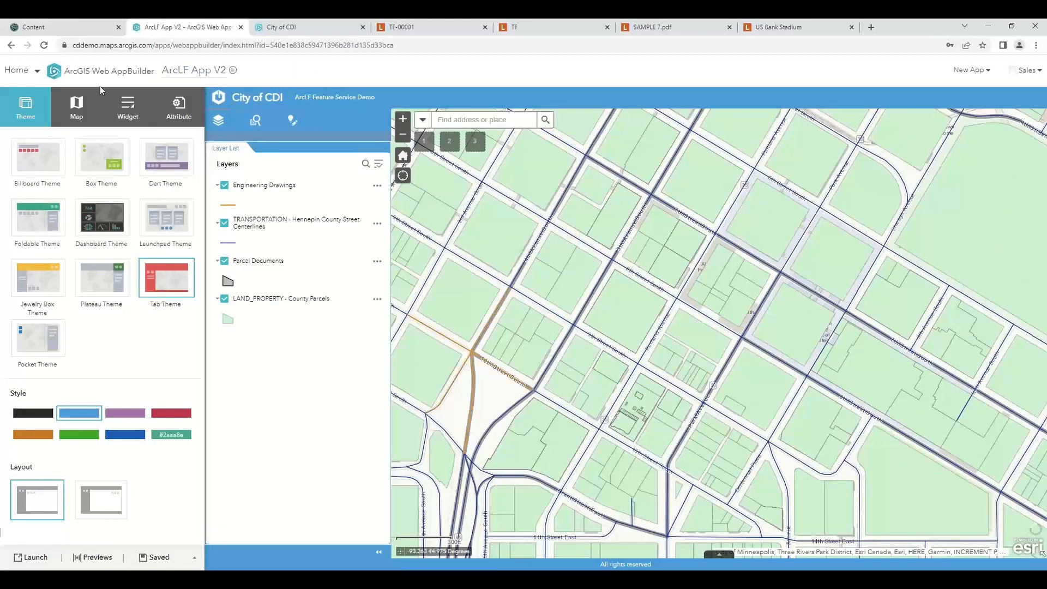
Open the configuration of the sidebar controller's Query widget and examine the data source URL of the Engineering Drawing Documents query.
{"action": "left_click", "coordinate": [119, 106]}
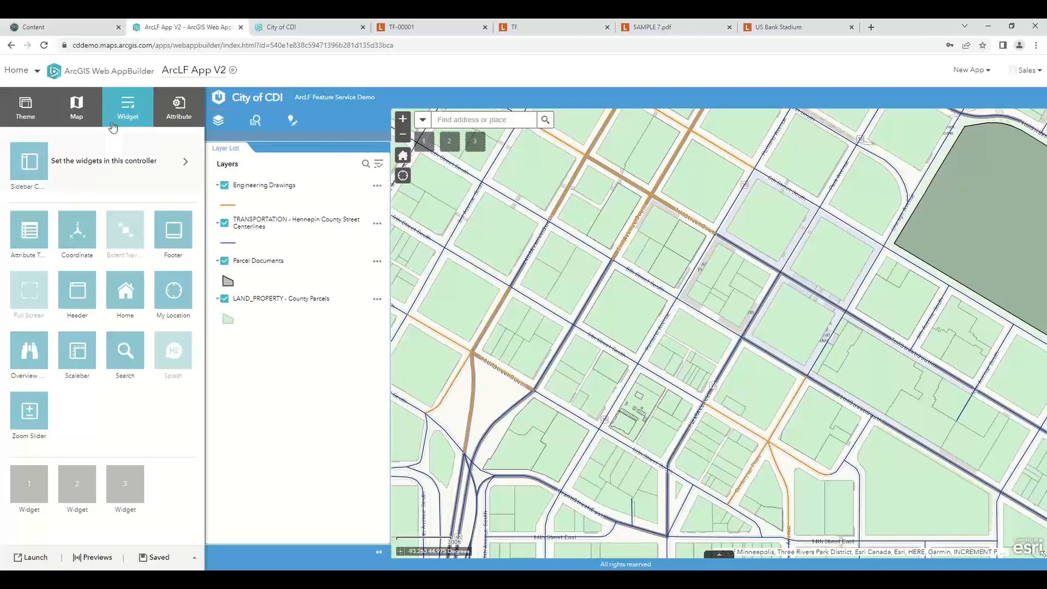
{"action": "left_click", "coordinate": [106, 166]}
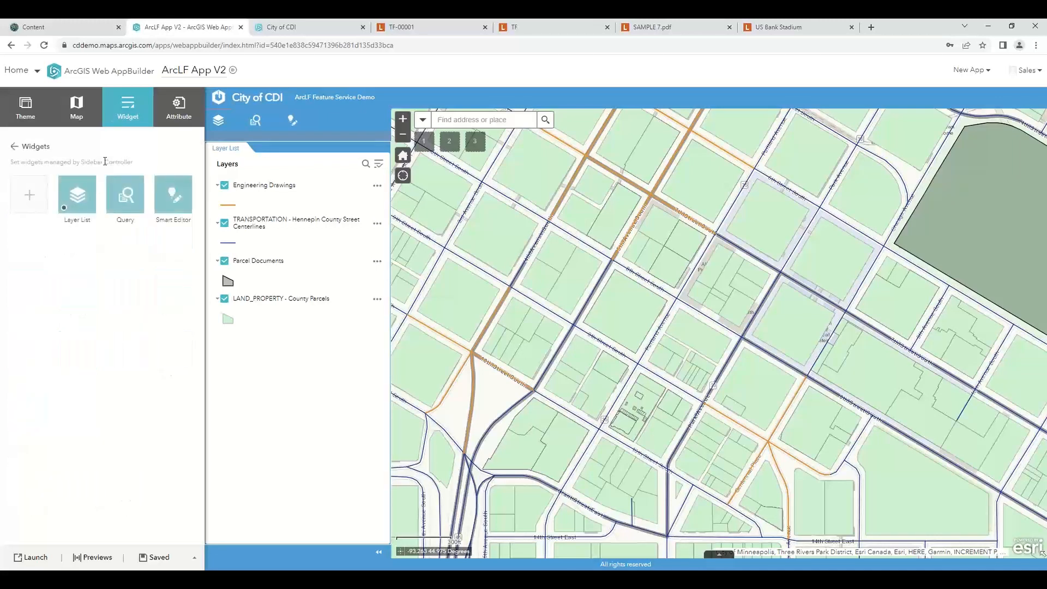
{"action": "mouse_move", "coordinate": [140, 211]}
{"action": "left_click", "coordinate": [139, 208]}
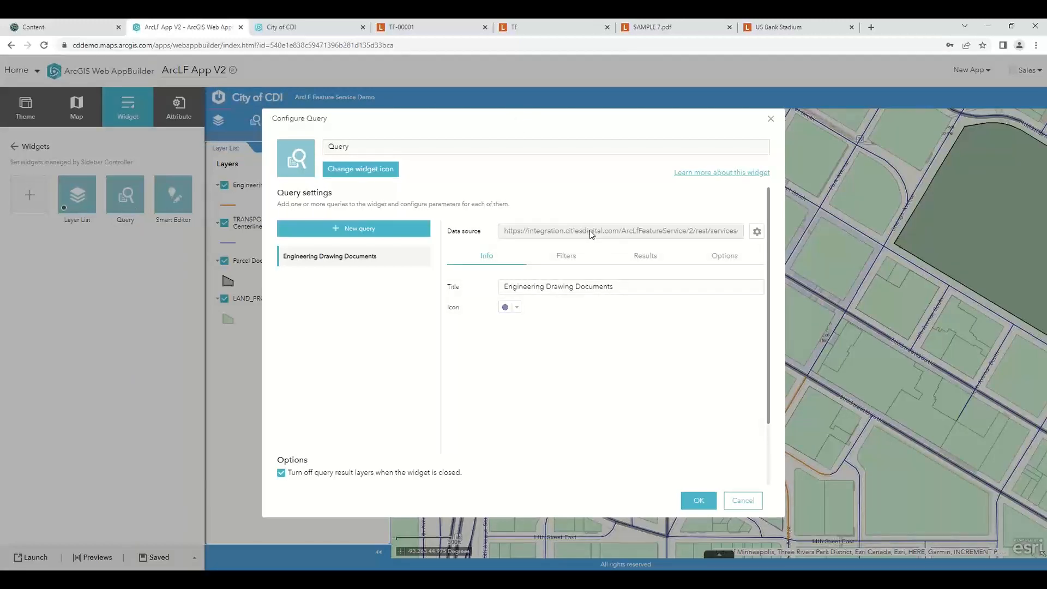
{"action": "left_click_drag", "start_coordinate": [590, 230], "coordinate": [751, 240]}
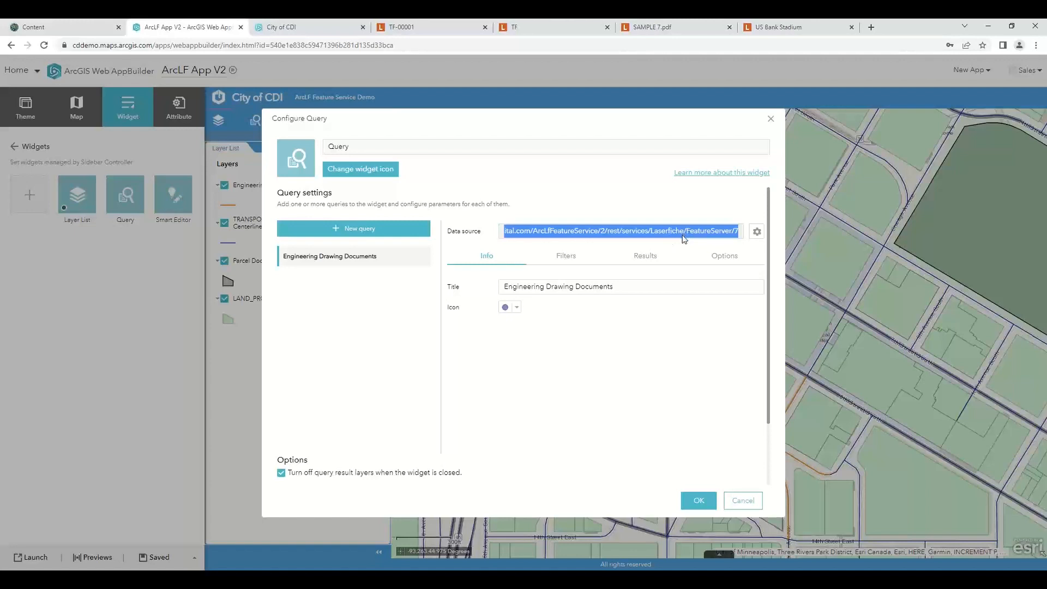
Review the Engineering Drawing Documents query's filter expression, including its Project Number and Drawing Type conditions.
{"action": "left_click", "coordinate": [565, 260]}
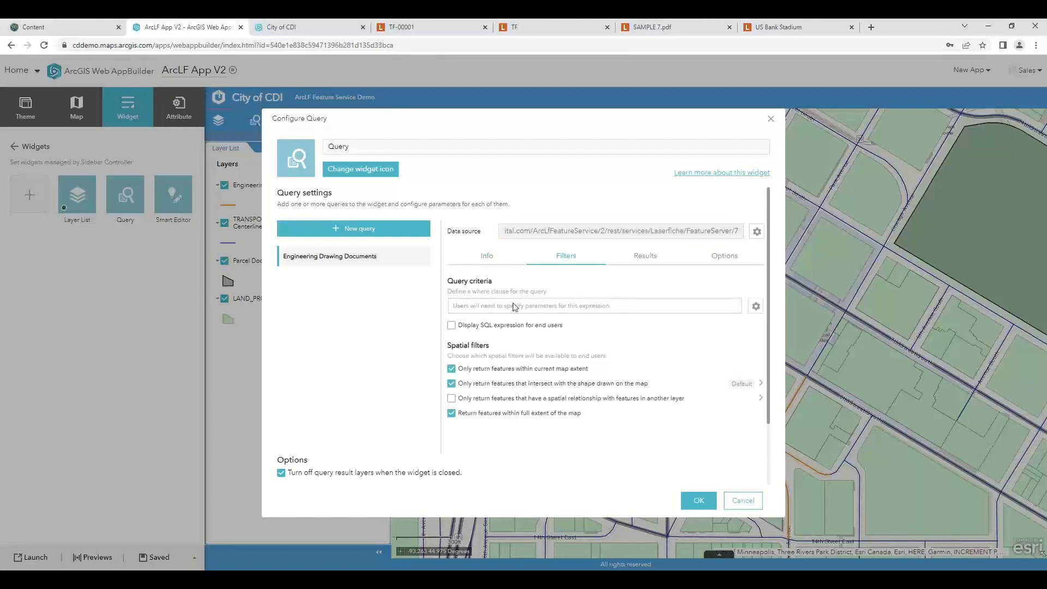
{"action": "left_click", "coordinate": [756, 306]}
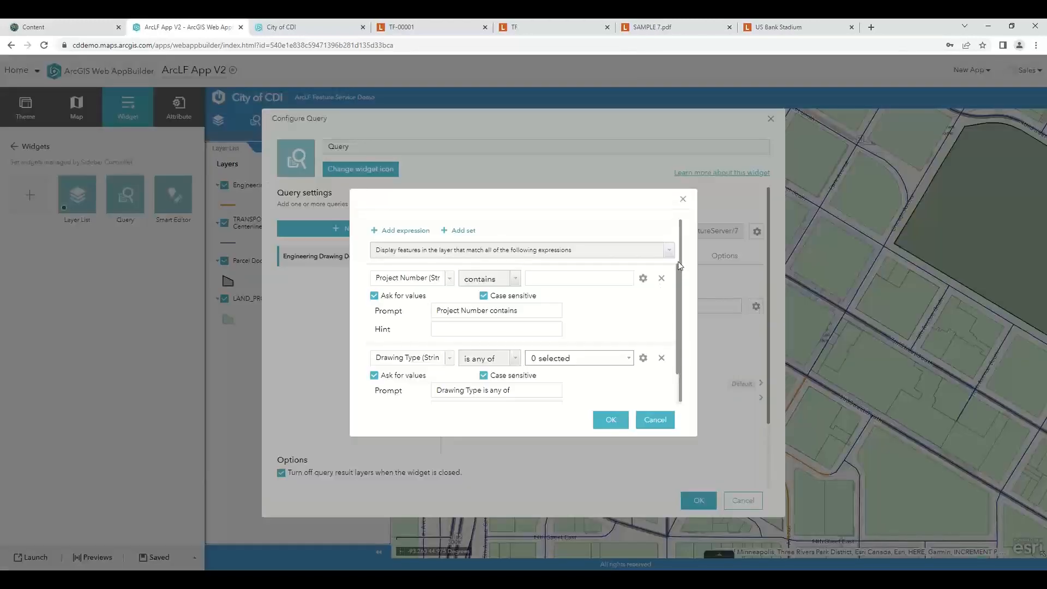
{"action": "left_click_drag", "start_coordinate": [680, 230], "coordinate": [679, 312]}
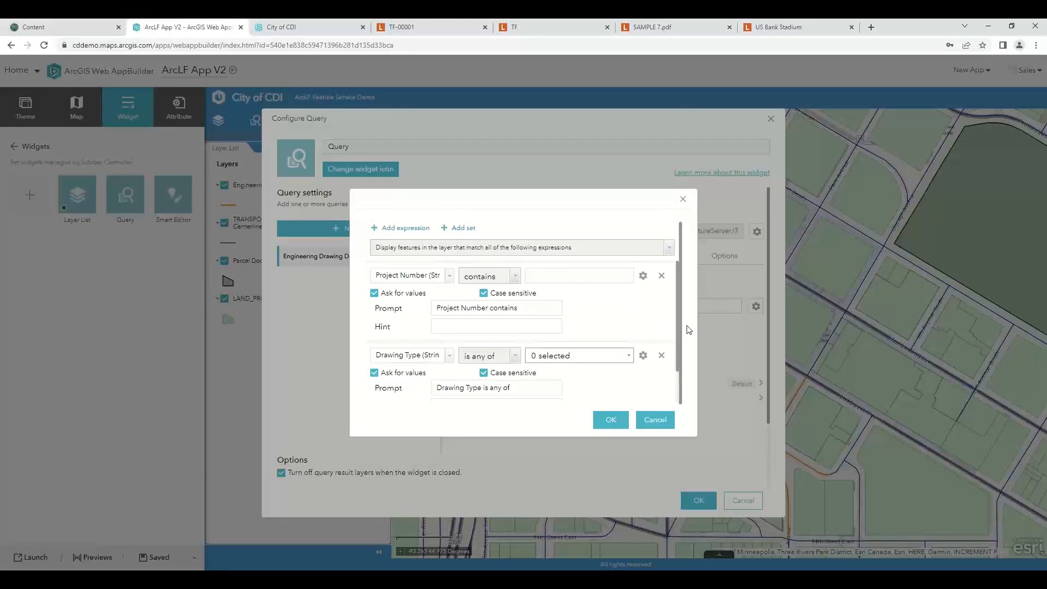
Add an expression to the Engineering Drawing Documents query filter for Creation Date (Date) with the operator "is on or after".
{"action": "scroll", "coordinate": [676, 329], "scroll_direction": "down", "scroll_amount": 1}
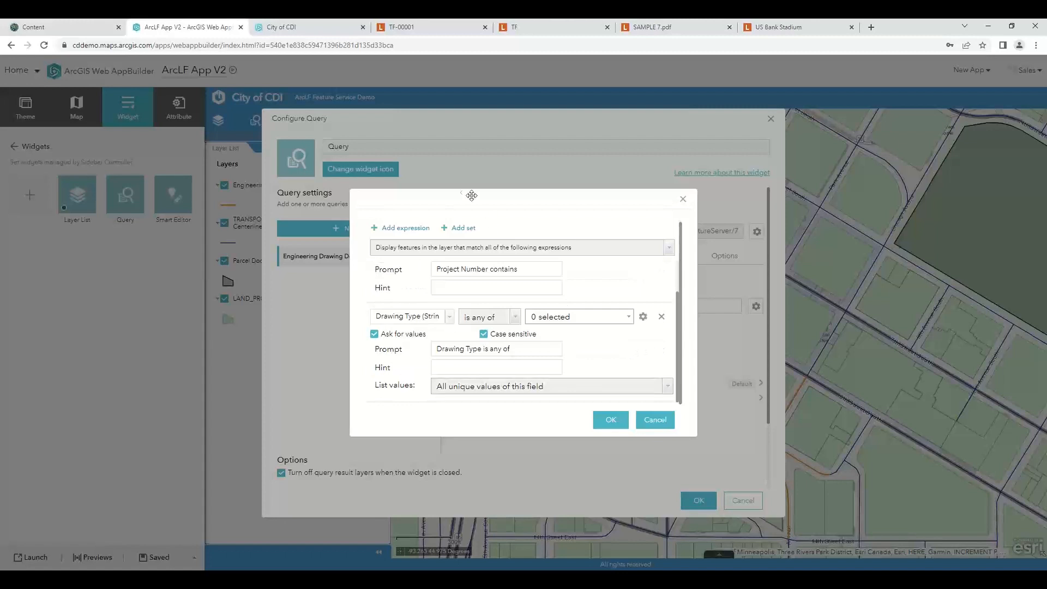
{"action": "left_click", "coordinate": [421, 228]}
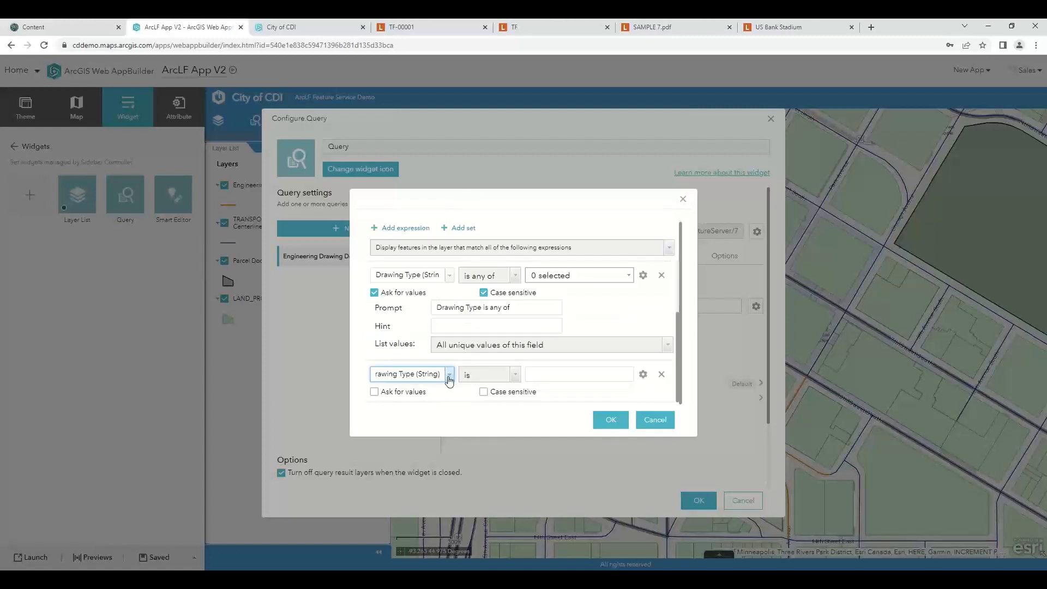
{"action": "left_click", "coordinate": [450, 376]}
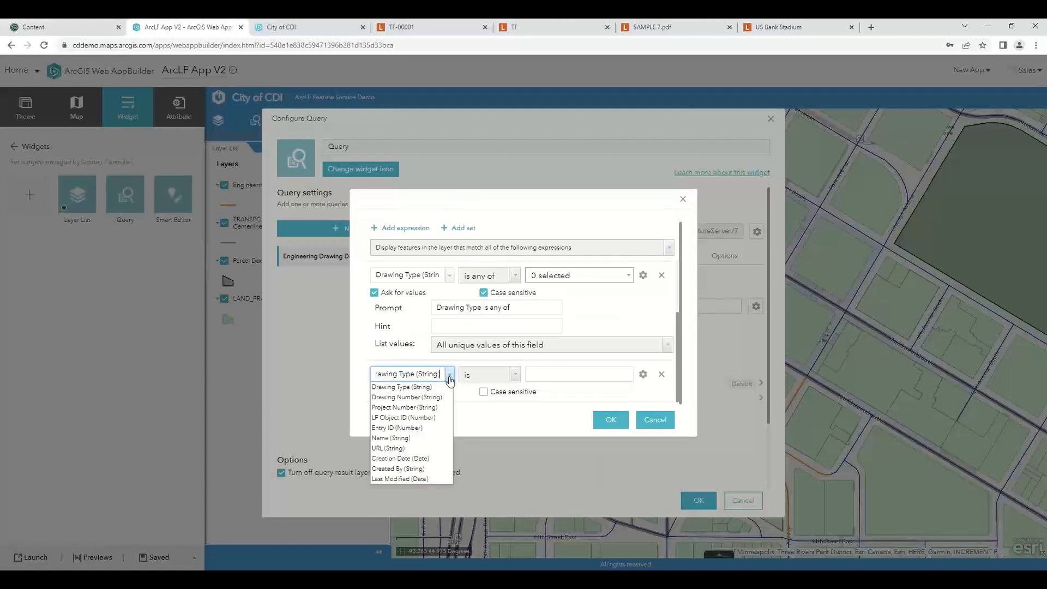
{"action": "left_click", "coordinate": [428, 458]}
{"action": "left_click", "coordinate": [497, 381]}
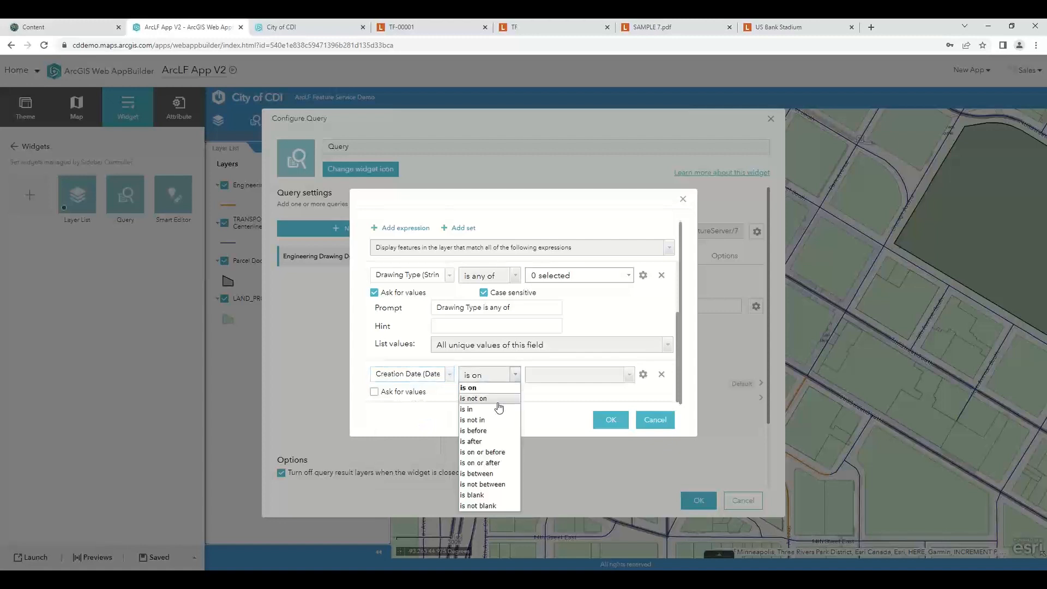
{"action": "left_click", "coordinate": [500, 463]}
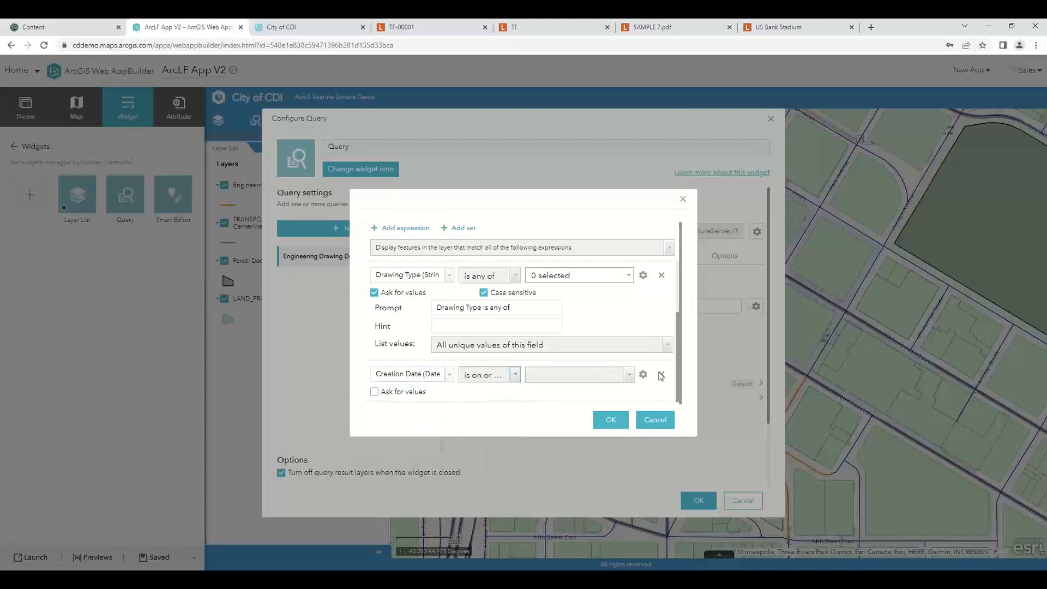
Make the Creation Date expression ask for values, keep its prompt "Creation Date is on or after", and accept the filter.
{"action": "left_click", "coordinate": [630, 377]}
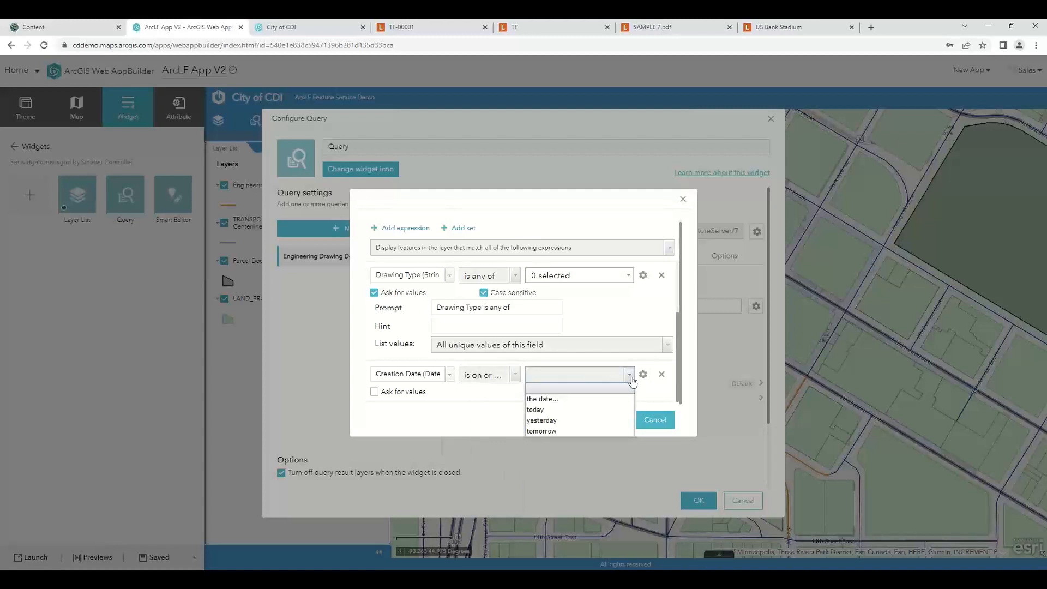
{"action": "left_click", "coordinate": [426, 392]}
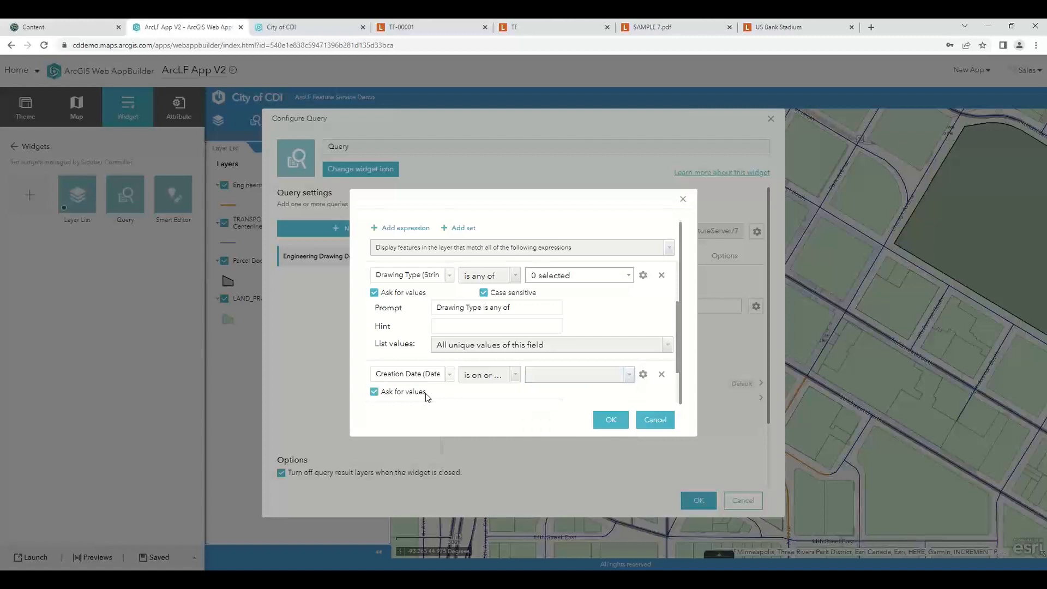
{"action": "scroll", "coordinate": [425, 393], "scroll_direction": "down", "scroll_amount": 1}
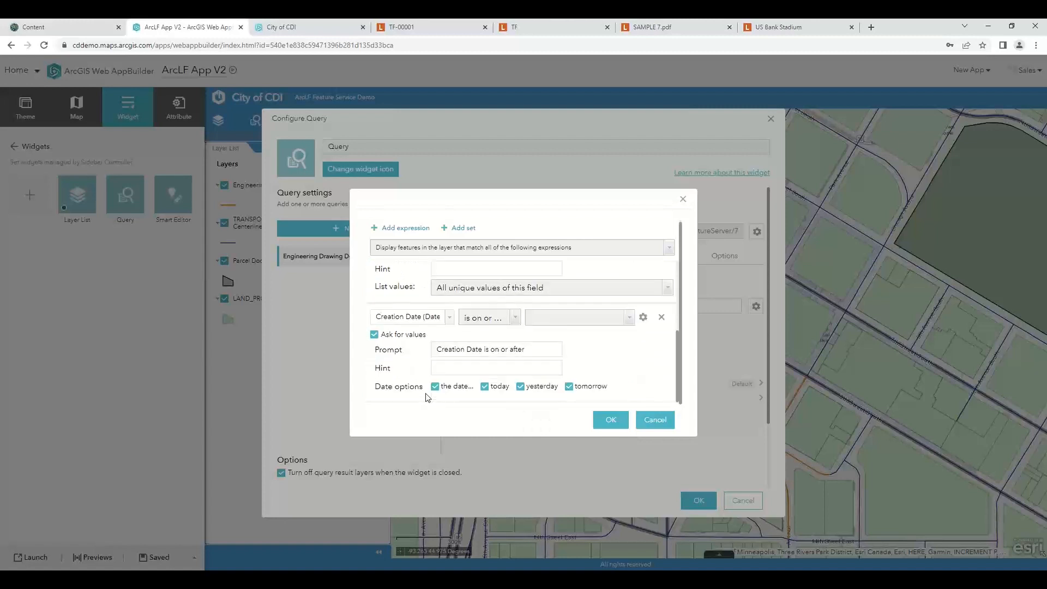
{"action": "left_click", "coordinate": [474, 355]}
{"action": "left_click", "coordinate": [605, 419]}
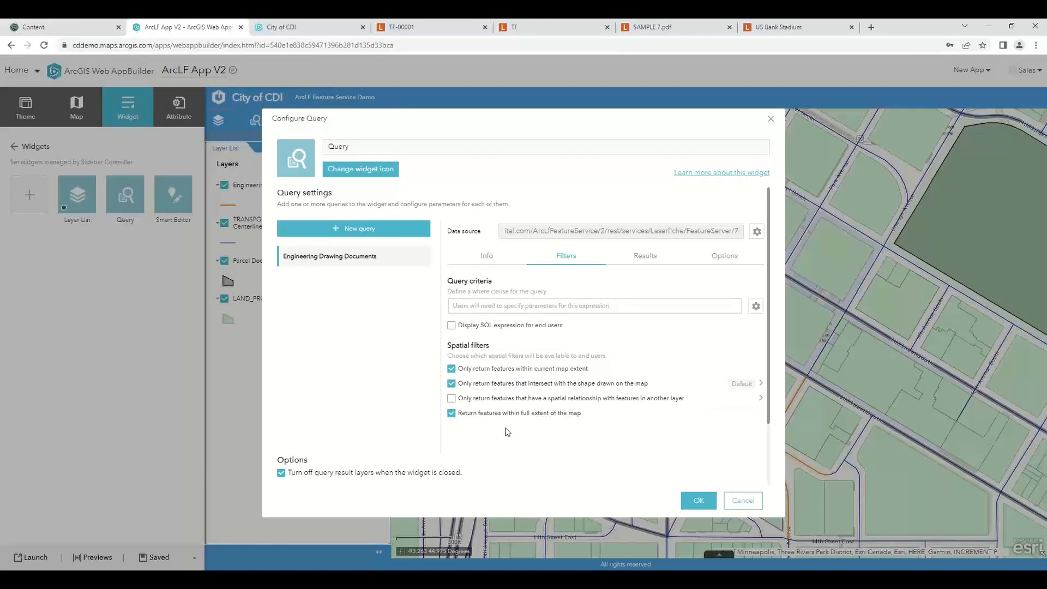
Review the Results and Options settings of the Engineering Drawing Documents query.
{"action": "left_click", "coordinate": [627, 261]}
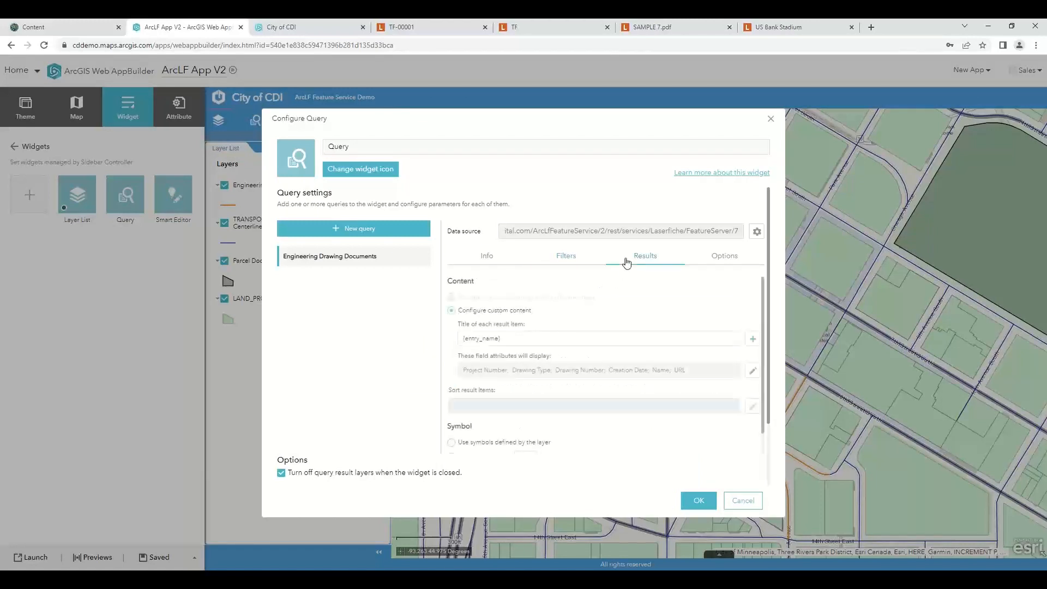
{"action": "left_click", "coordinate": [737, 261]}
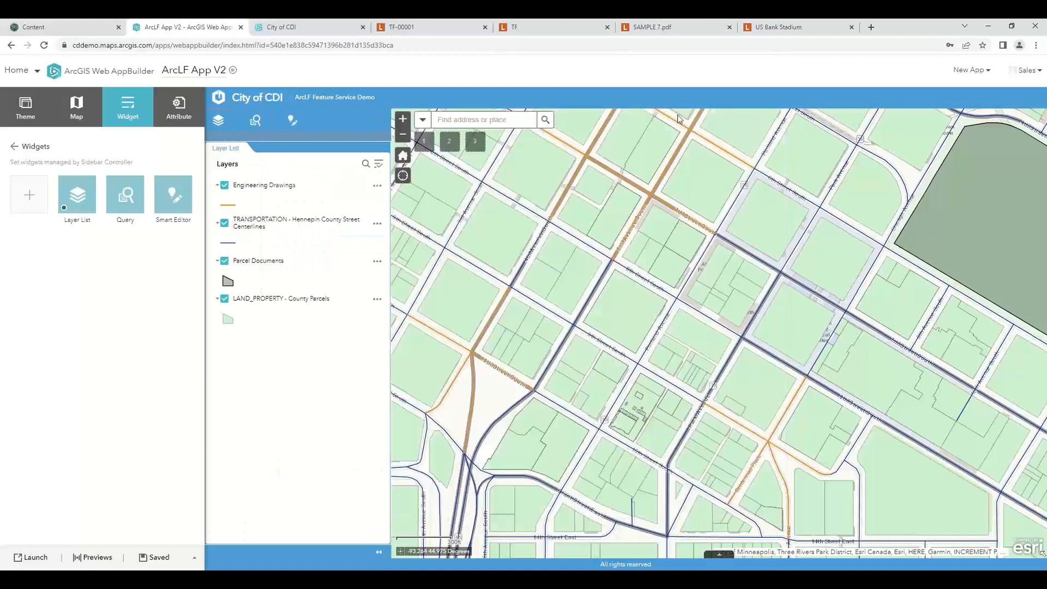
Open the Smart Editor widget's configuration and examine the field settings of the Parcel Documents and Engineering Drawings layers.
{"action": "mouse_move", "coordinate": [164, 197]}
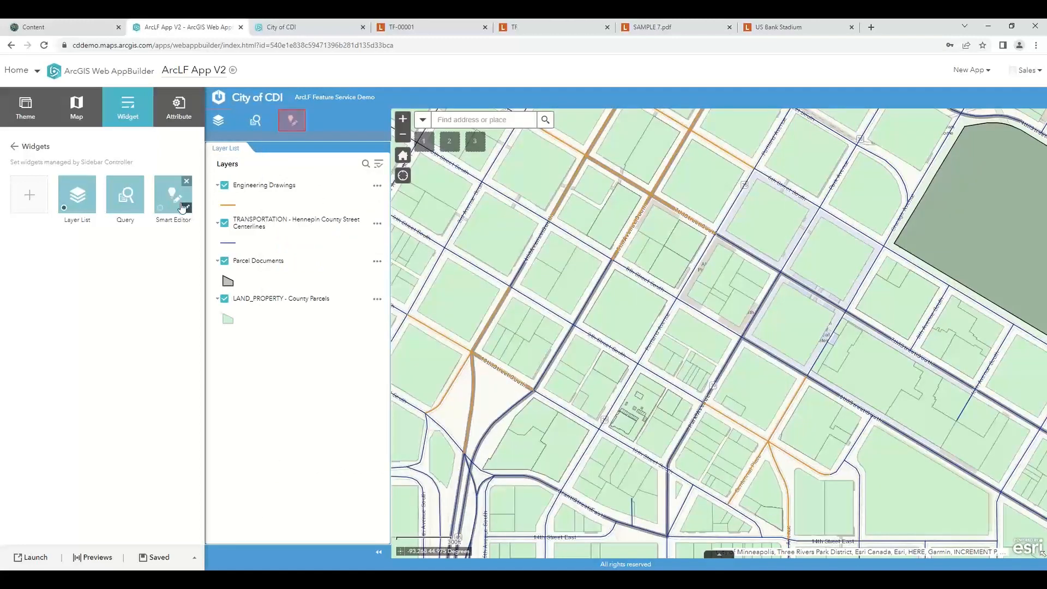
{"action": "left_click", "coordinate": [291, 123]}
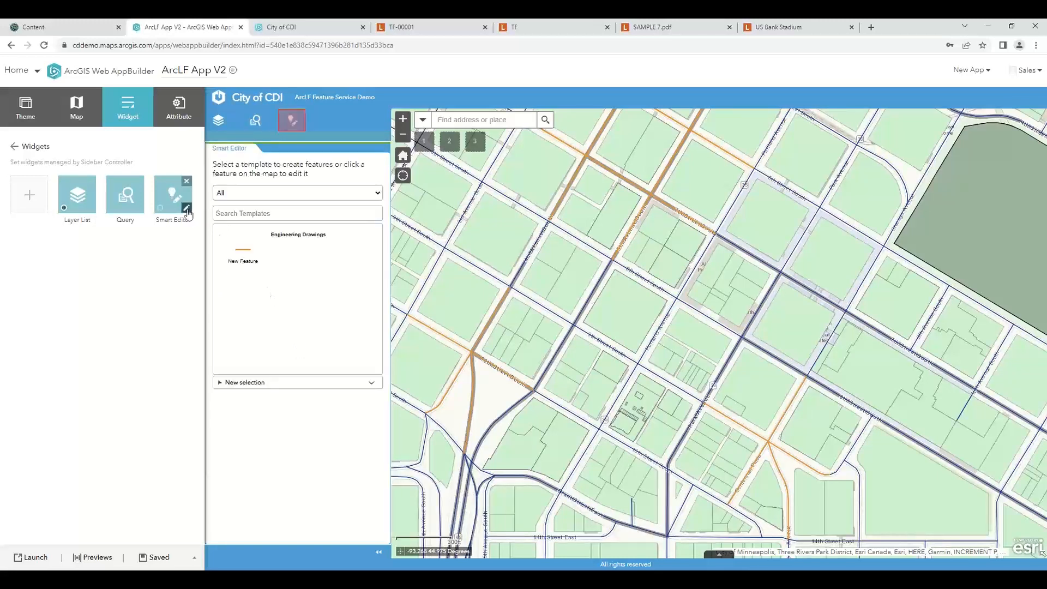
{"action": "left_click", "coordinate": [187, 210]}
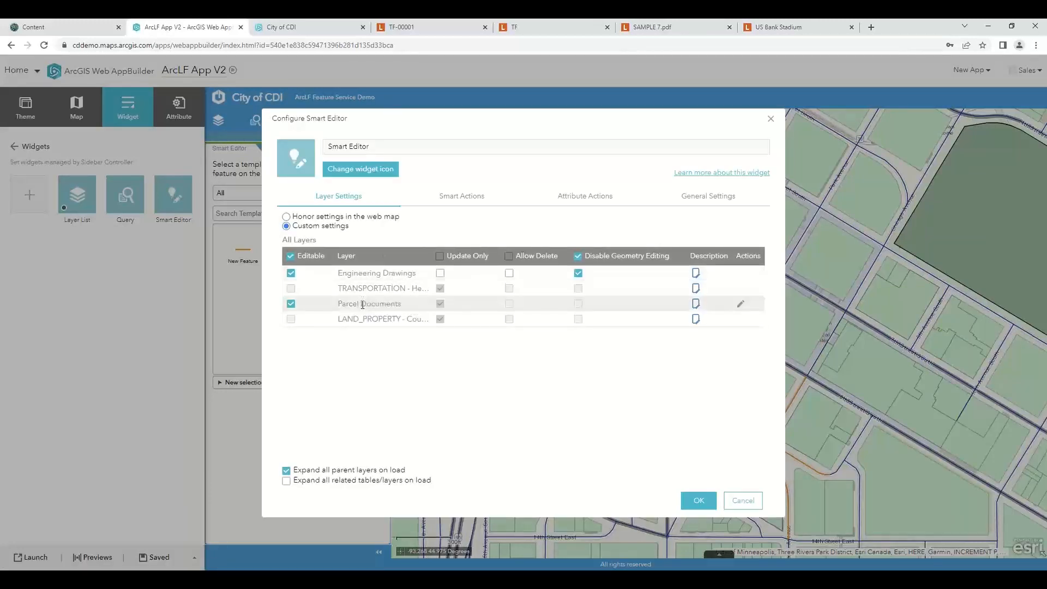
{"action": "left_click", "coordinate": [740, 304]}
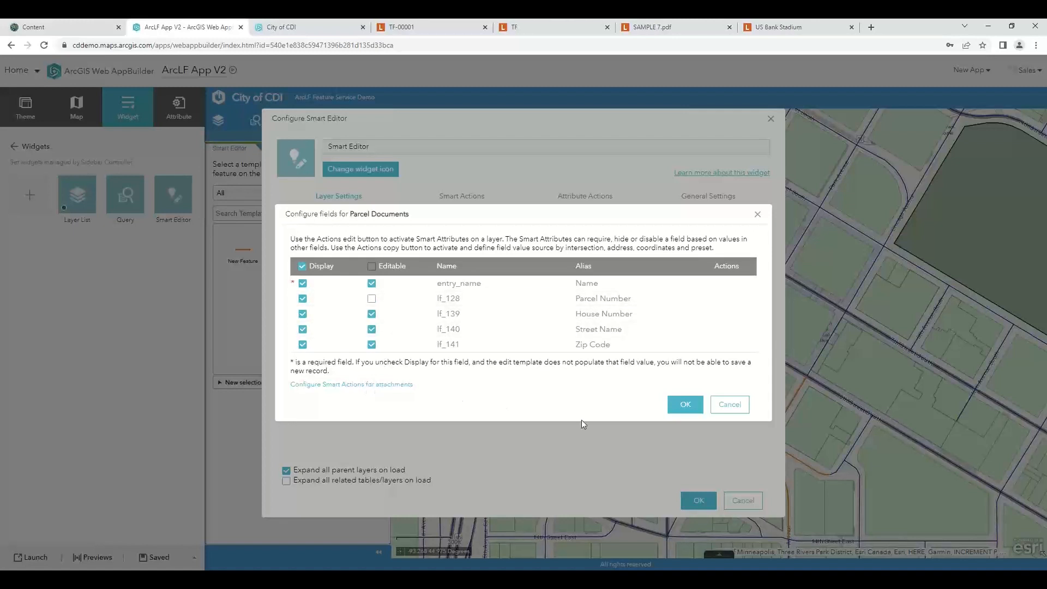
{"action": "left_click", "coordinate": [740, 412]}
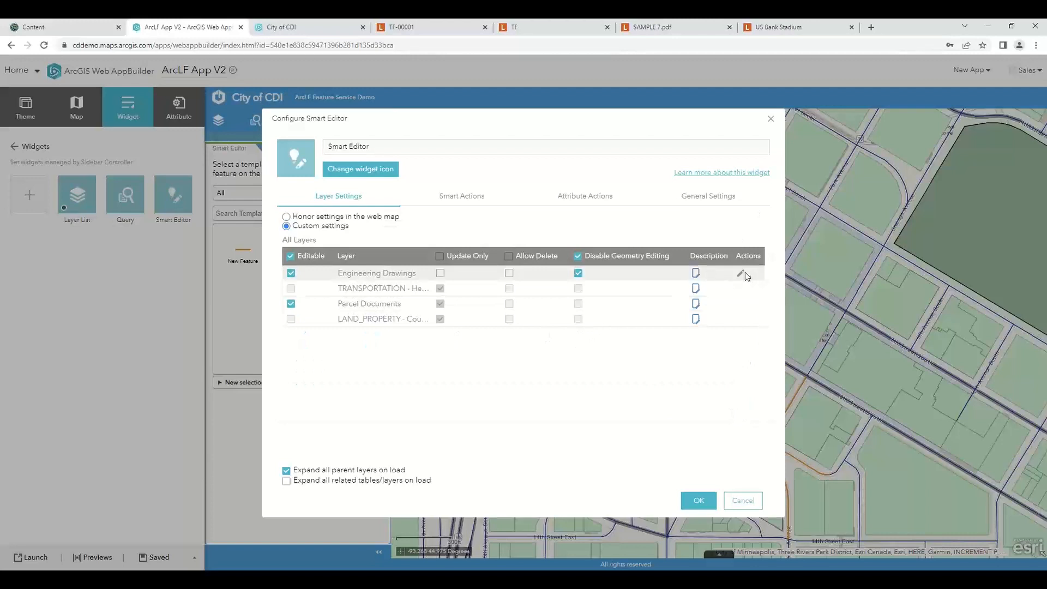
{"action": "left_click", "coordinate": [744, 273]}
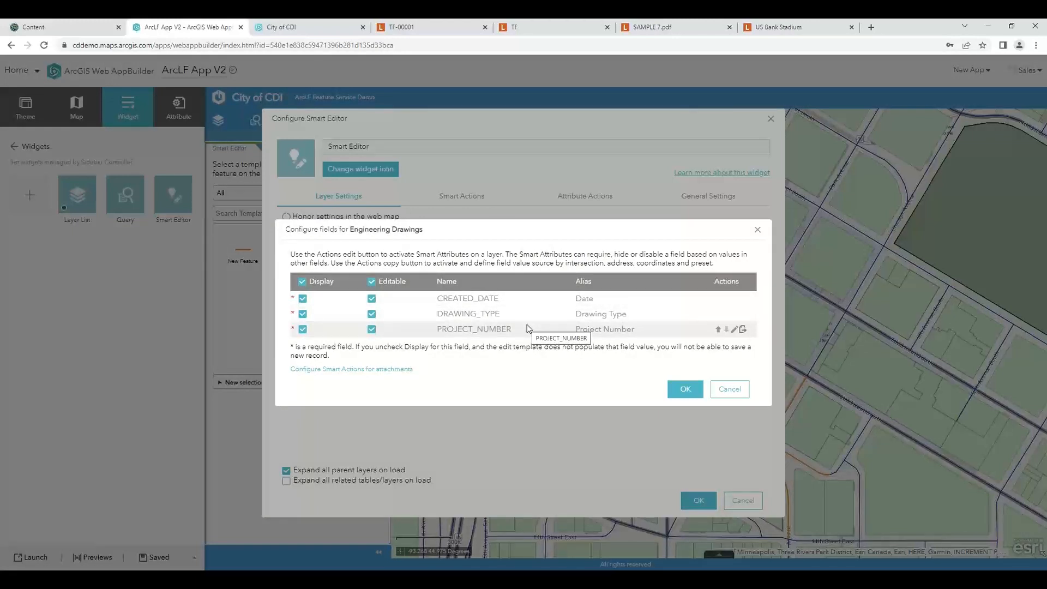
{"action": "left_click", "coordinate": [745, 389]}
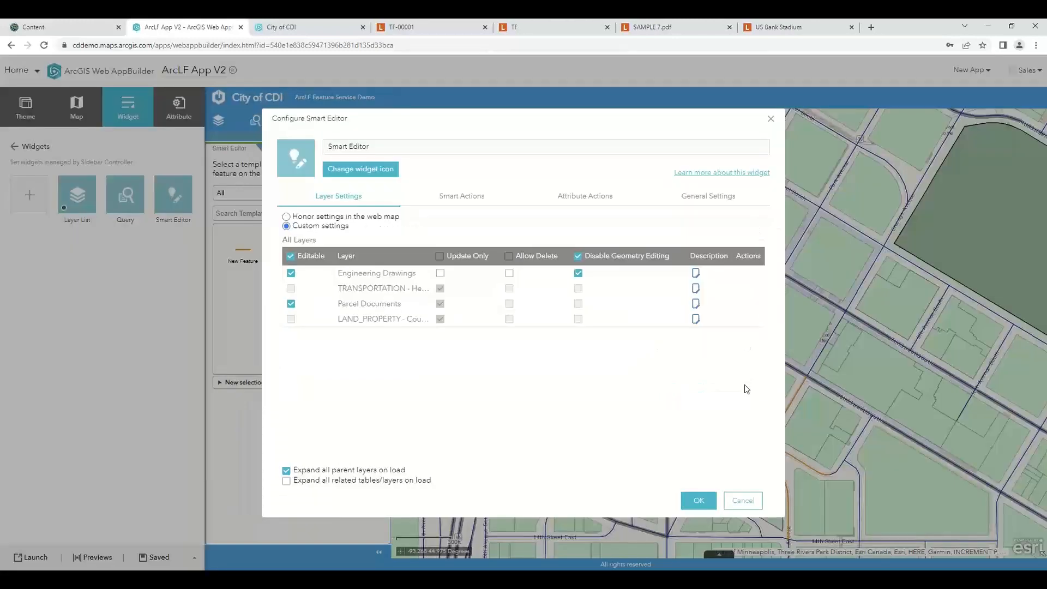
Review the Smart Editor's smart actions and attribute actions, including the settings offered for a new Address action, without adding one.
{"action": "left_click", "coordinate": [451, 200]}
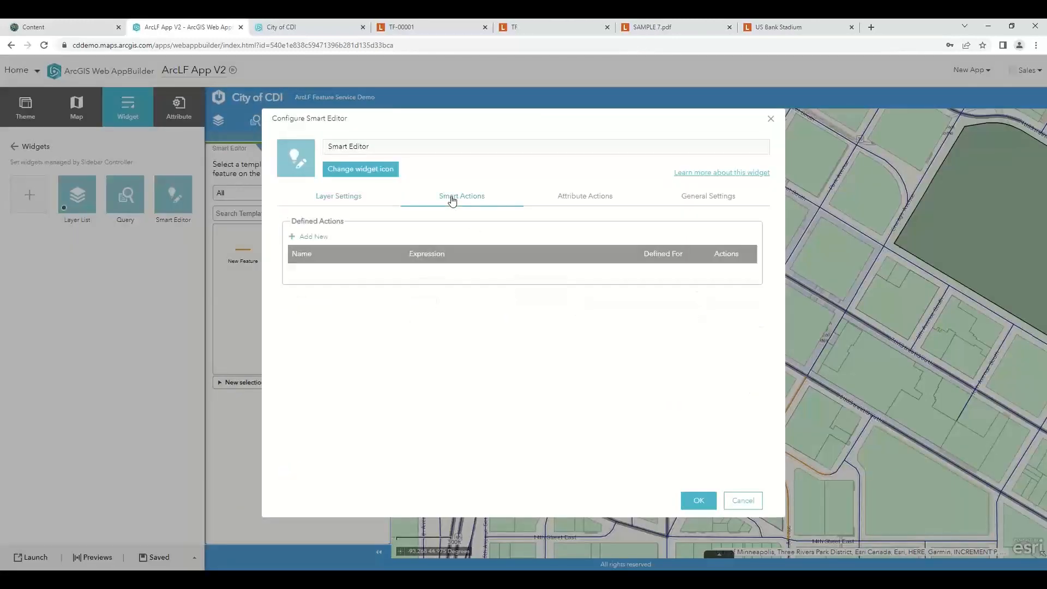
{"action": "left_click", "coordinate": [602, 200]}
{"action": "scroll", "coordinate": [605, 303], "scroll_direction": "down", "scroll_amount": 2}
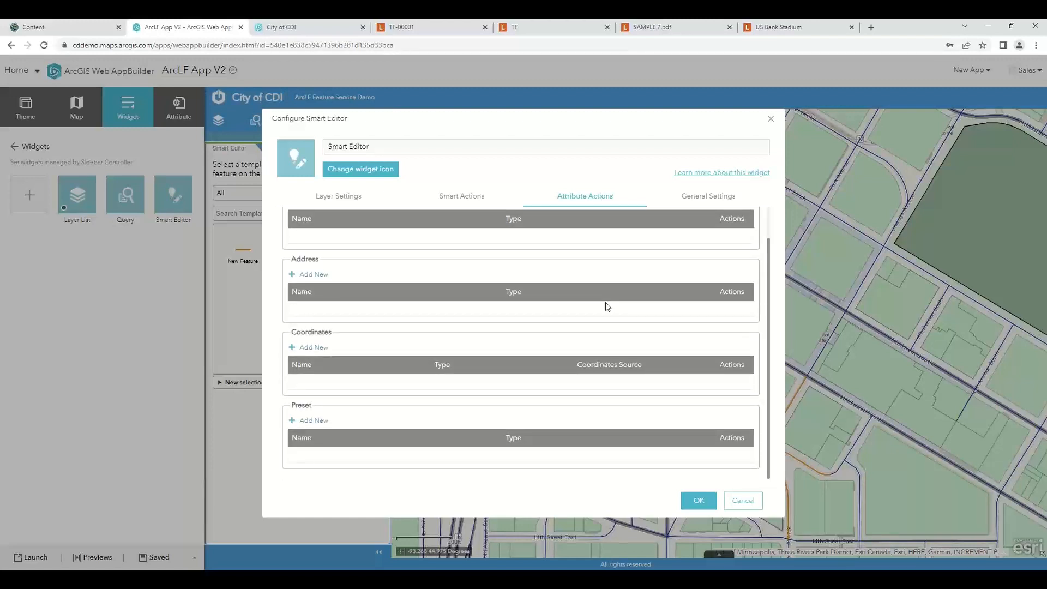
{"action": "left_click", "coordinate": [323, 274]}
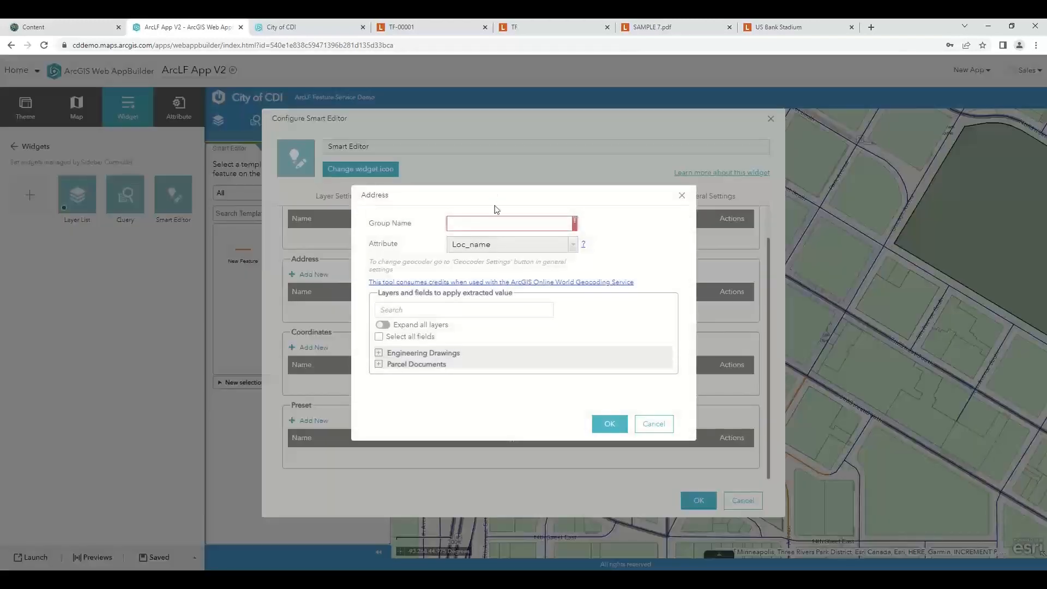
{"action": "left_click", "coordinate": [522, 220]}
{"action": "left_click", "coordinate": [653, 424]}
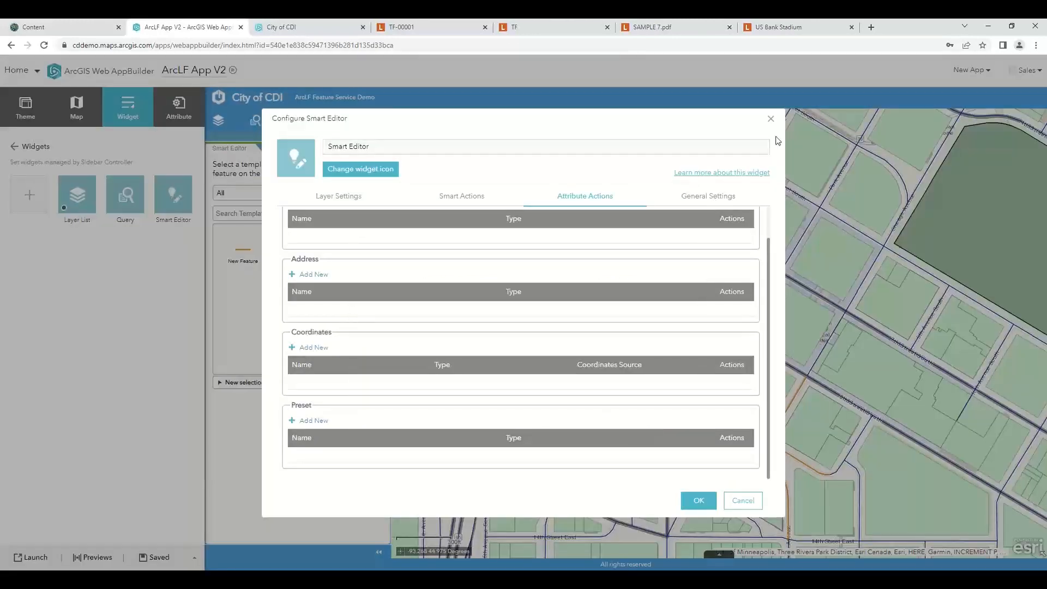
Open the Smart Editor widget's online help and read its layer settings, smart actions, attribute actions and general settings sections.
{"action": "left_click", "coordinate": [731, 173]}
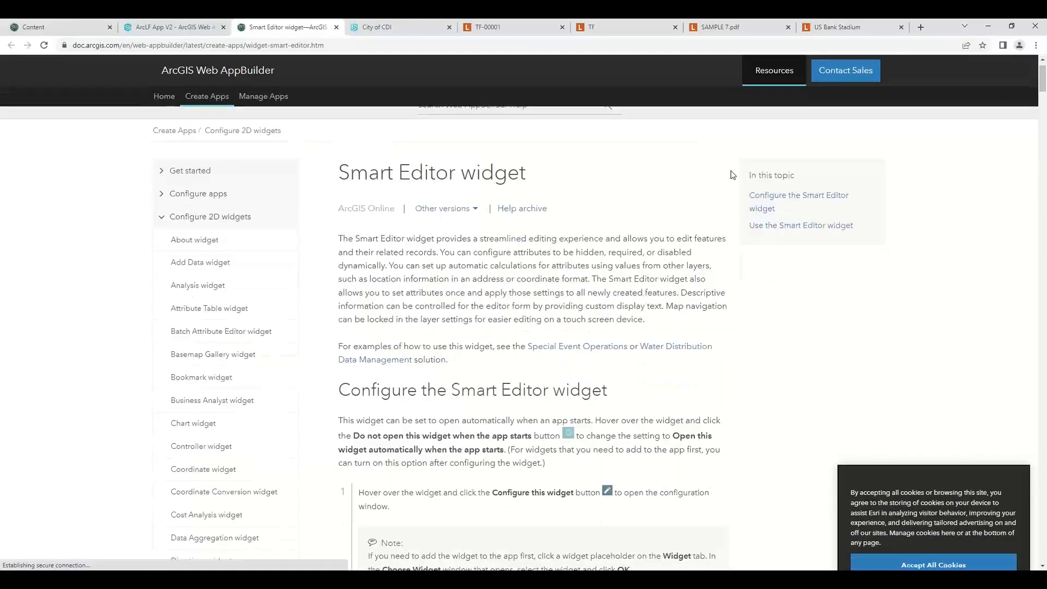
{"action": "scroll", "coordinate": [732, 175], "scroll_direction": "down", "scroll_amount": 7}
{"action": "scroll", "coordinate": [731, 174], "scroll_direction": "down", "scroll_amount": 11}
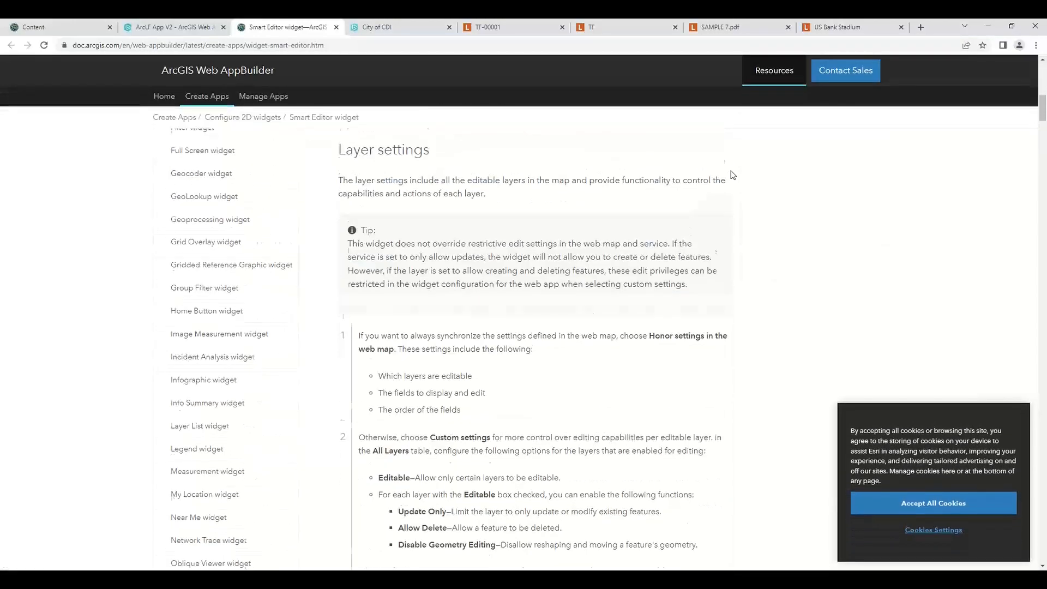
{"action": "scroll", "coordinate": [731, 174], "scroll_direction": "down", "scroll_amount": 15}
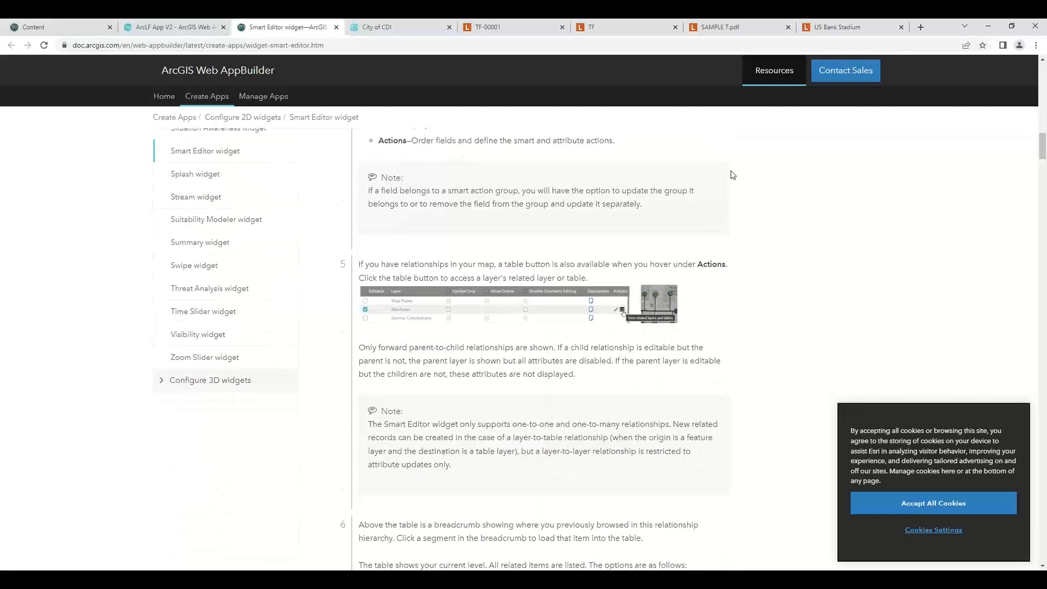
{"action": "scroll", "coordinate": [732, 175], "scroll_direction": "down", "scroll_amount": 3}
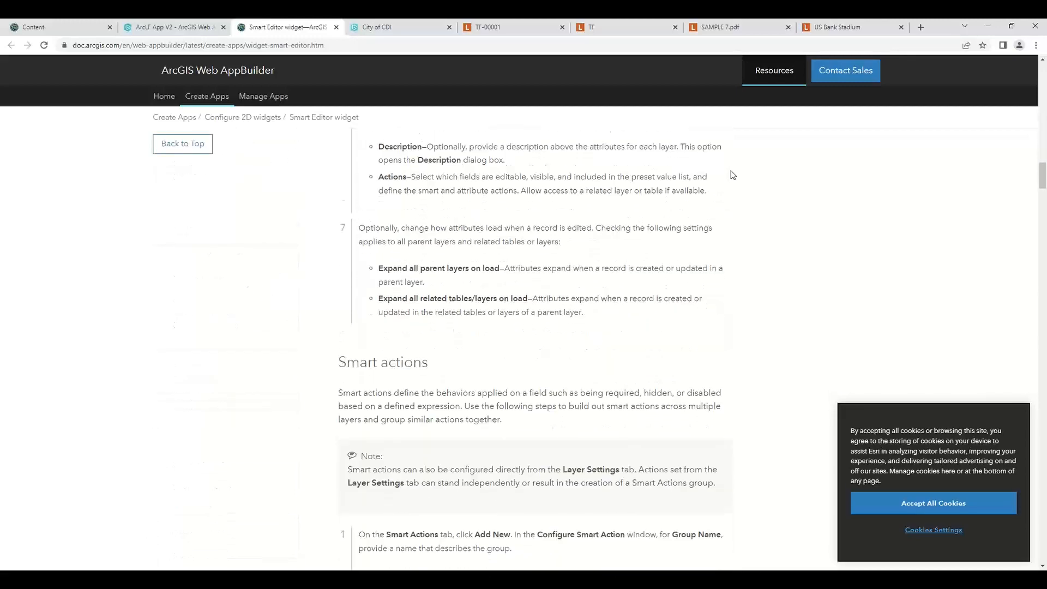
{"action": "scroll", "coordinate": [732, 174], "scroll_direction": "down", "scroll_amount": 8}
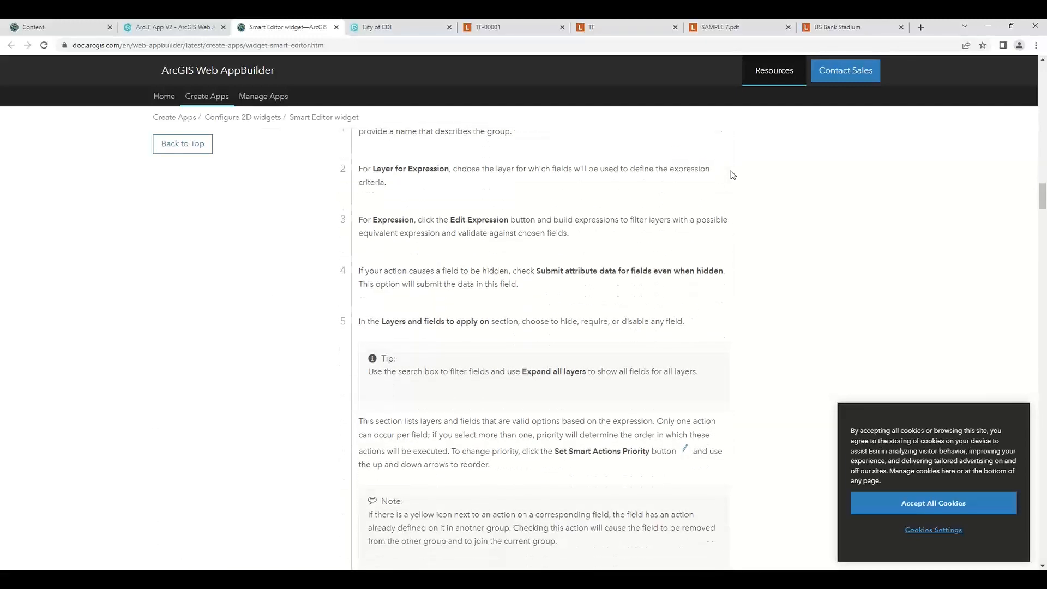
{"action": "scroll", "coordinate": [732, 175], "scroll_direction": "down", "scroll_amount": 12}
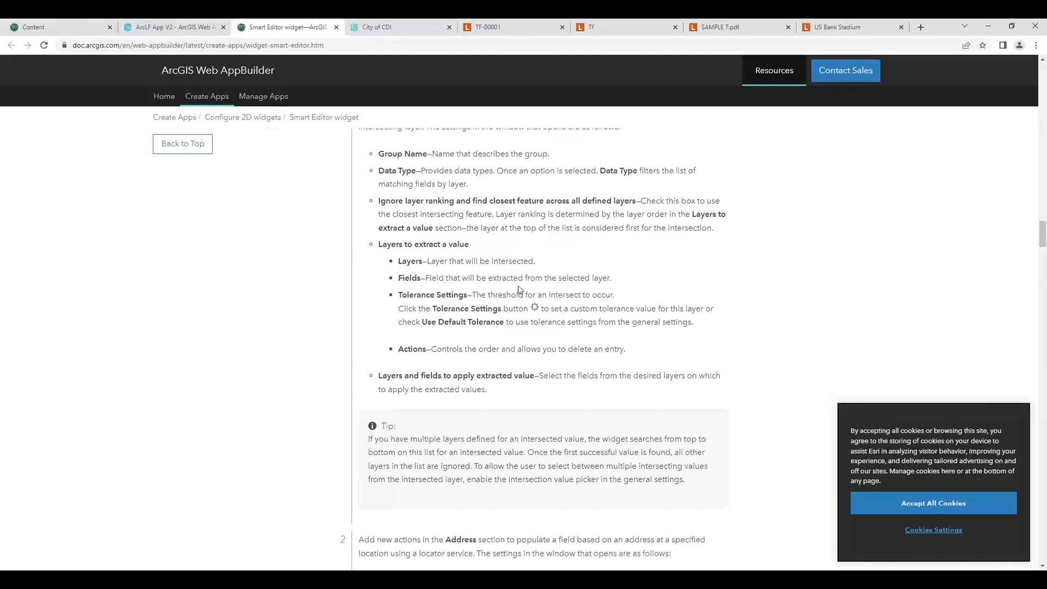
{"action": "scroll", "coordinate": [697, 331], "scroll_direction": "down", "scroll_amount": 12}
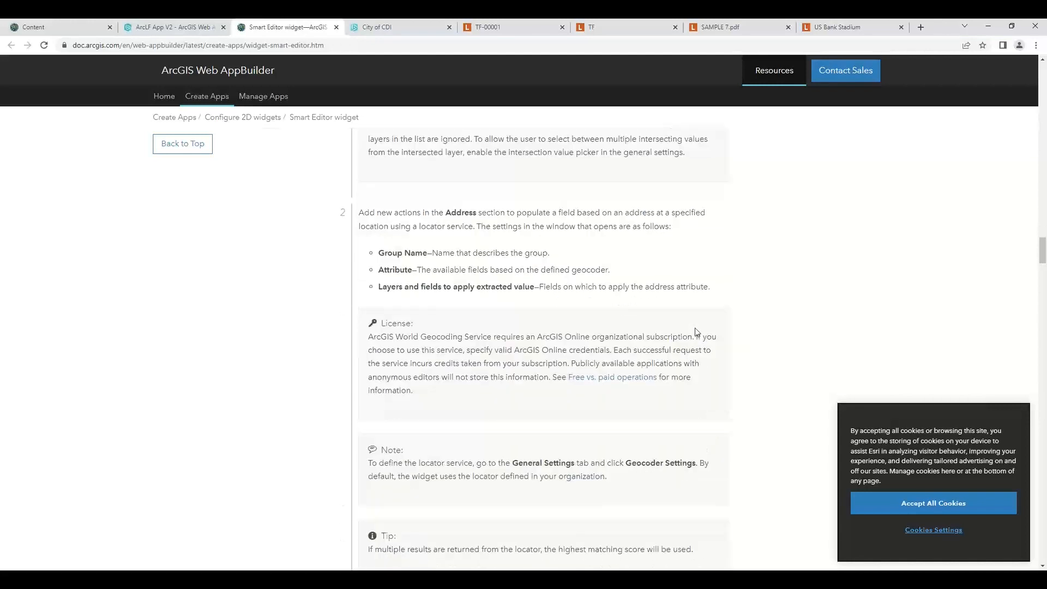
{"action": "scroll", "coordinate": [708, 328], "scroll_direction": "down", "scroll_amount": 2}
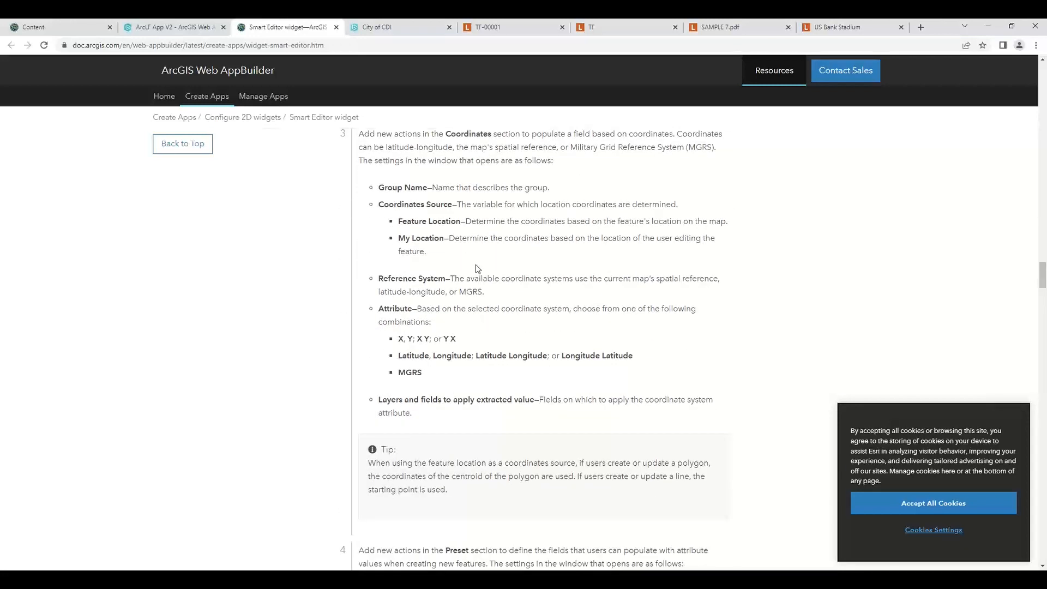
{"action": "scroll", "coordinate": [476, 268], "scroll_direction": "down", "scroll_amount": 10}
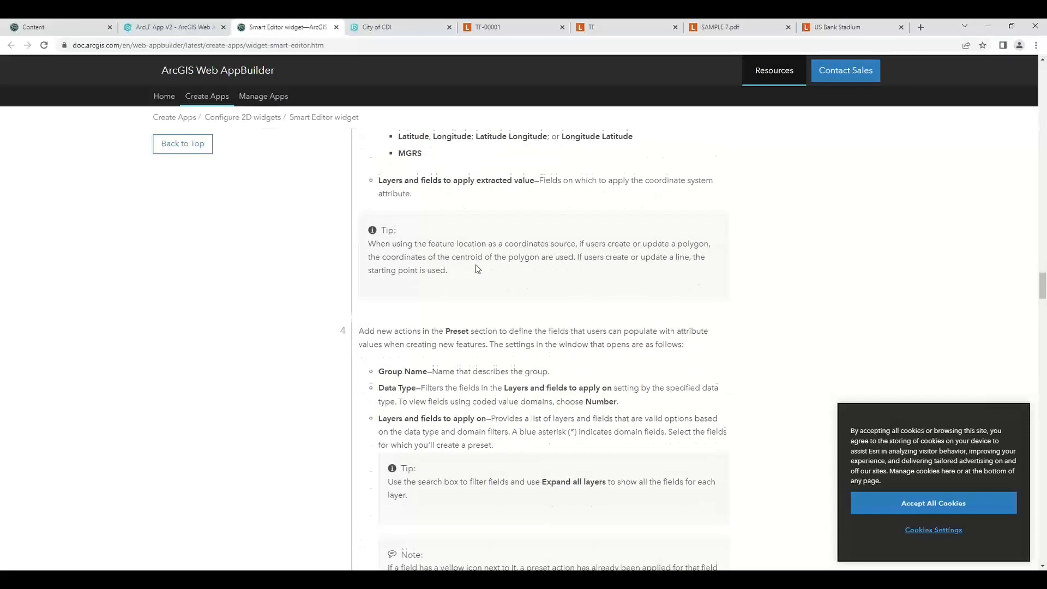
{"action": "scroll", "coordinate": [475, 267], "scroll_direction": "down", "scroll_amount": 10}
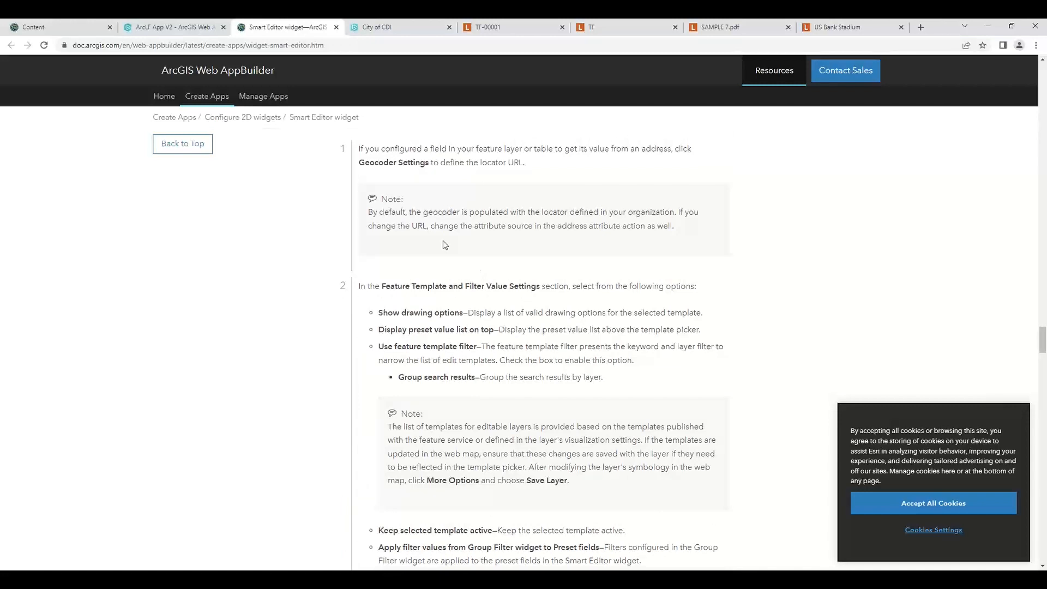
{"action": "scroll", "coordinate": [443, 241], "scroll_direction": "down", "scroll_amount": 5}
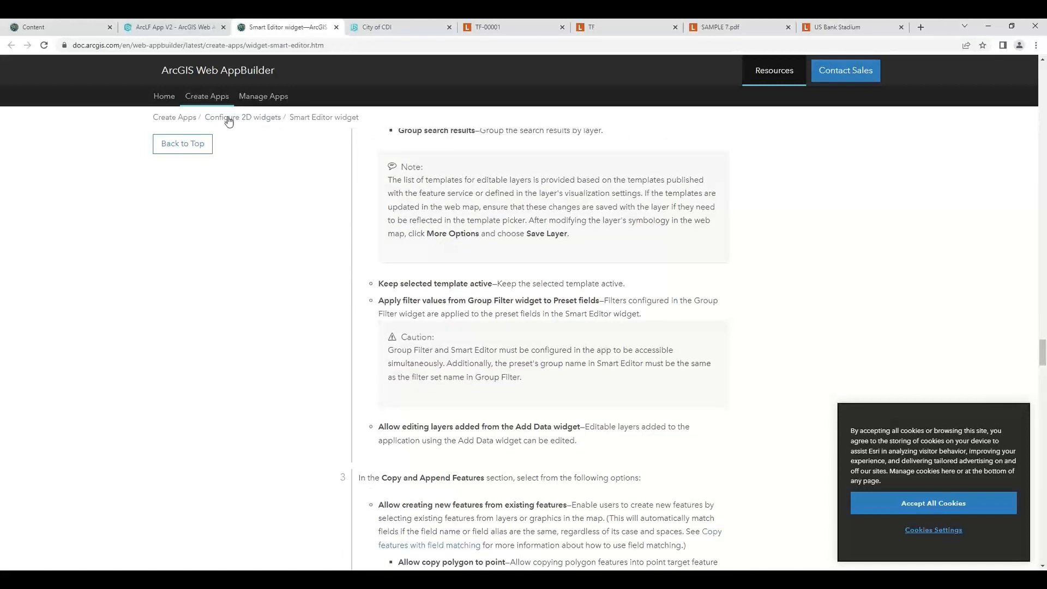
Back in ArcGIS Web AppBuilder, close the Smart Editor configuration and return to the overview of all the app's widgets.
{"action": "left_click", "coordinate": [160, 28]}
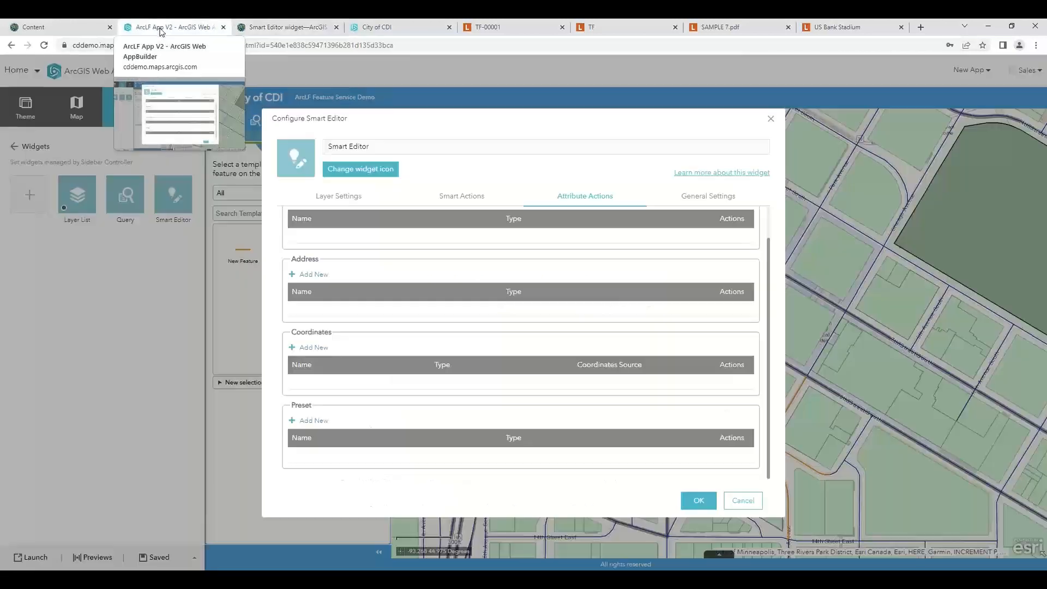
{"action": "left_click", "coordinate": [771, 119]}
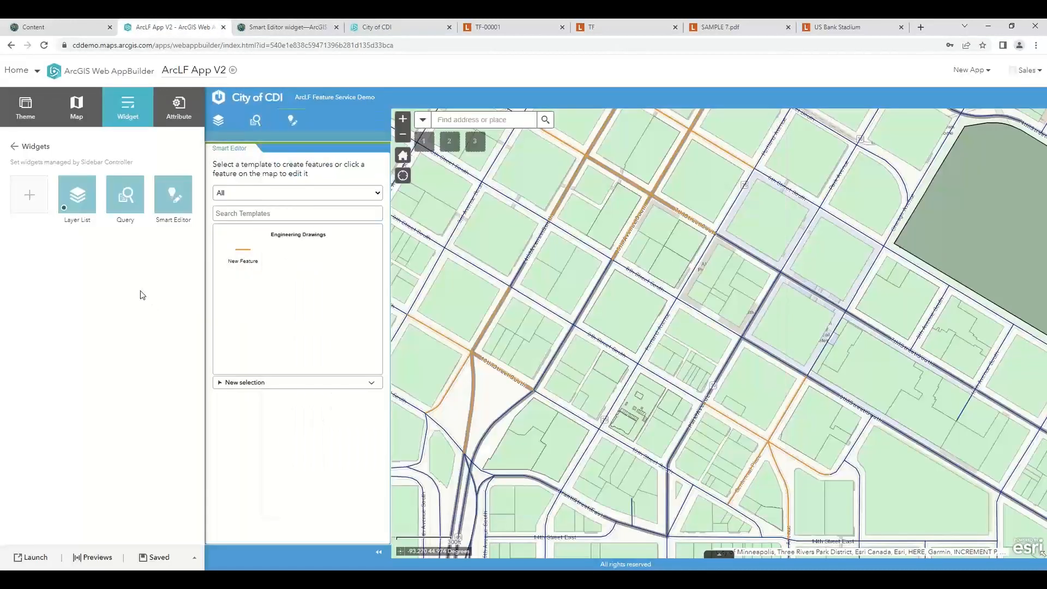
{"action": "left_click", "coordinate": [40, 151]}
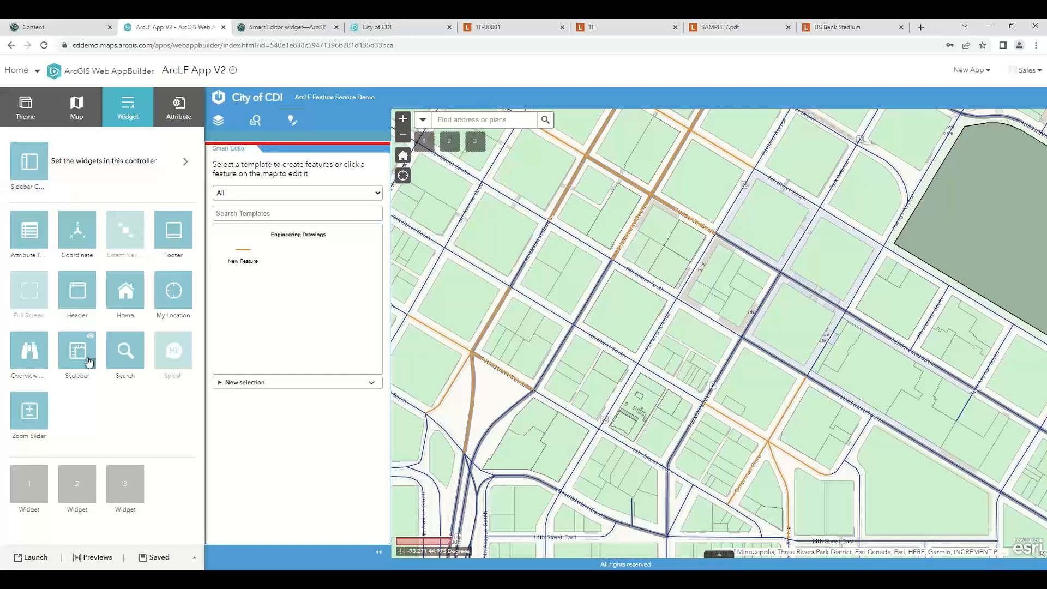
Open the Search widget's configuration and examine the Parcel Documents source settings and available search fields, then close it without changes.
{"action": "left_click", "coordinate": [137, 365]}
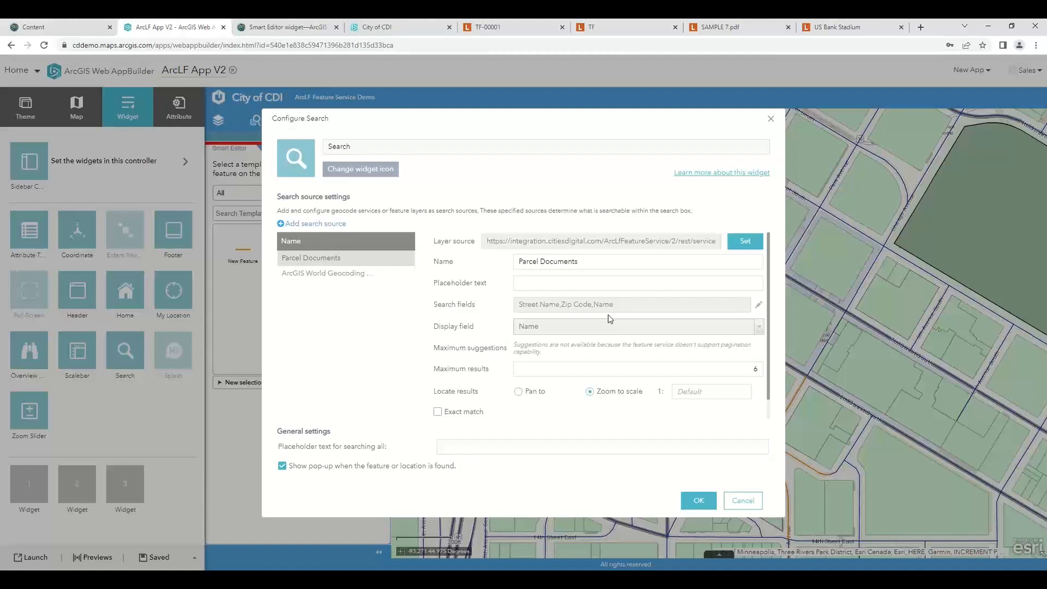
{"action": "scroll", "coordinate": [609, 318], "scroll_direction": "down", "scroll_amount": 1}
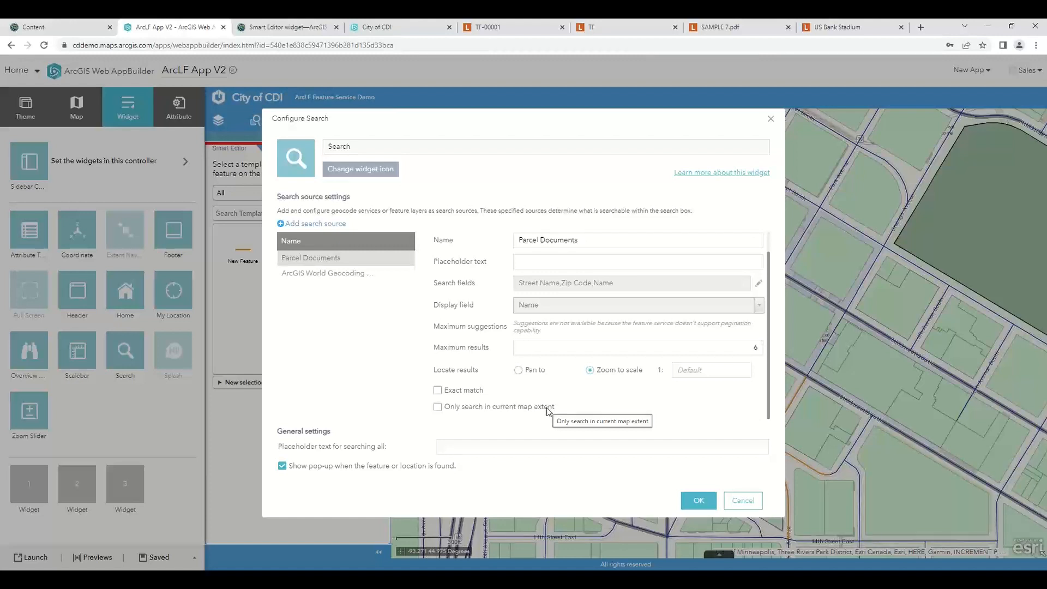
{"action": "scroll", "coordinate": [548, 411], "scroll_direction": "up", "scroll_amount": 1}
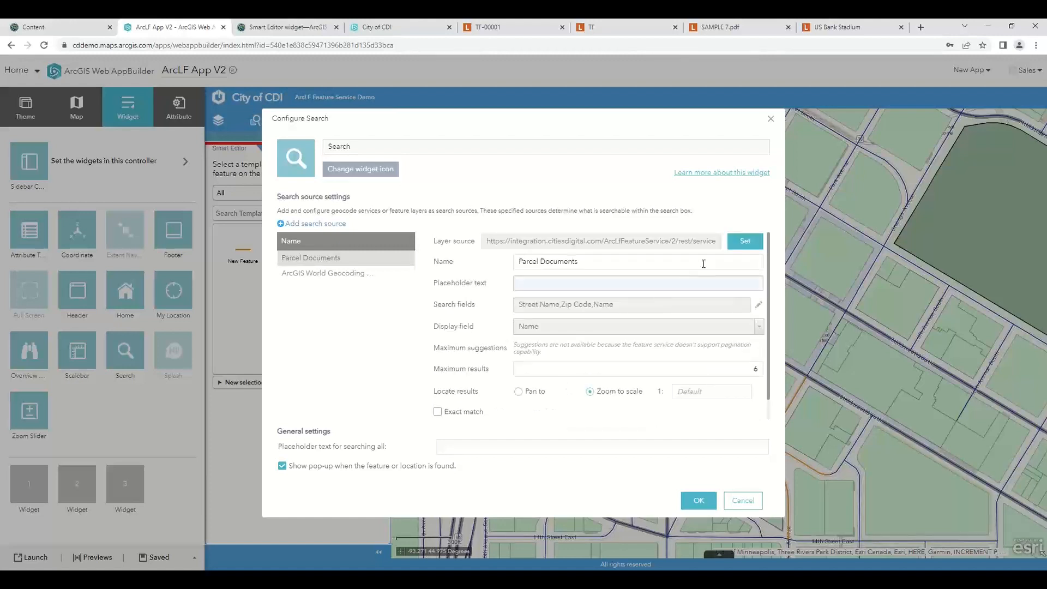
{"action": "left_click", "coordinate": [759, 306]}
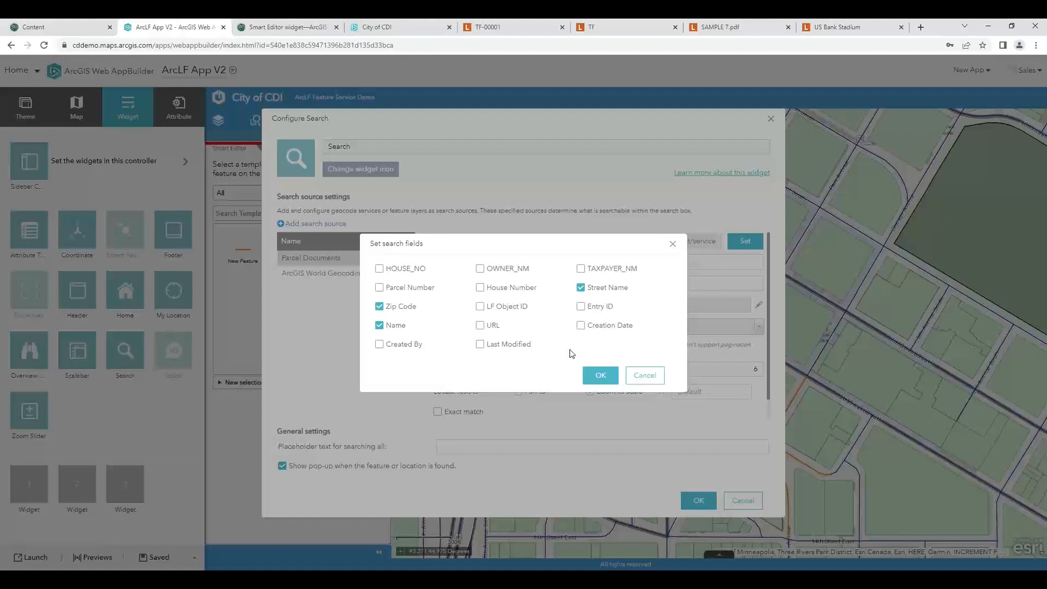
{"action": "left_click", "coordinate": [638, 377]}
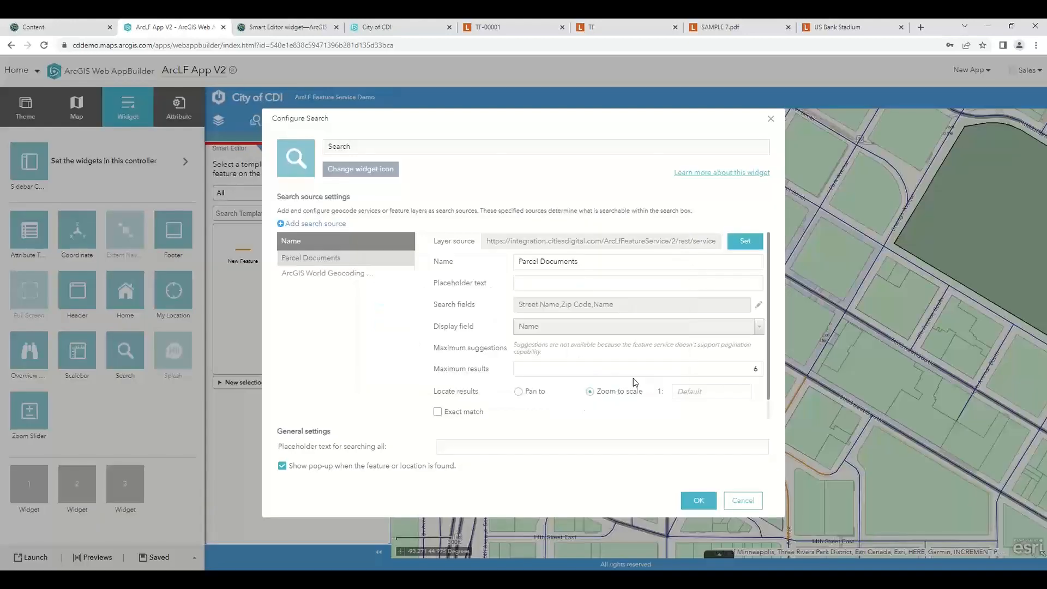
{"action": "left_click", "coordinate": [745, 500]}
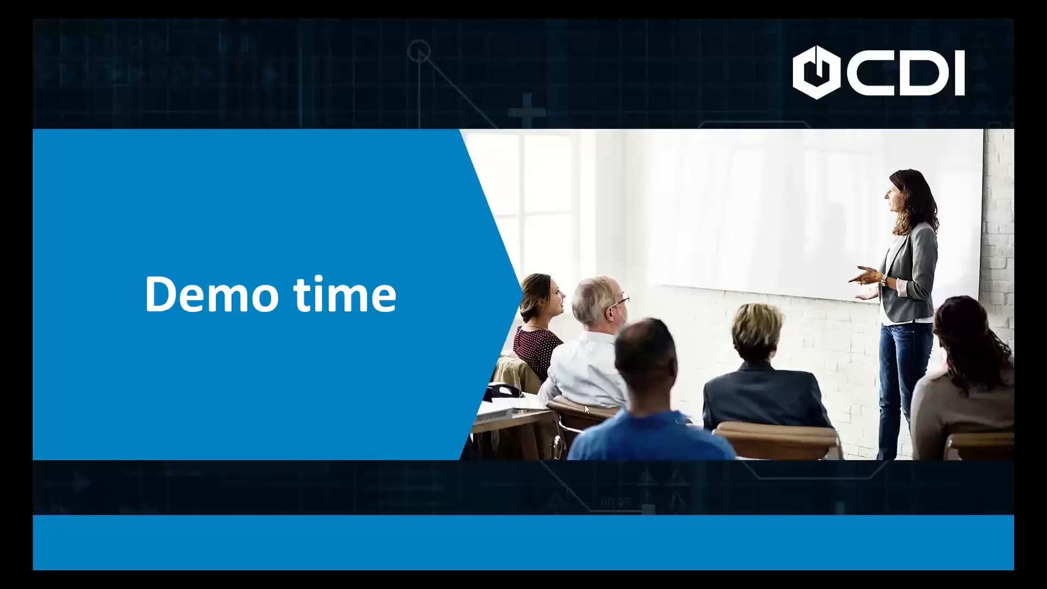
{"action": "left_click", "coordinate": [456, 350]}
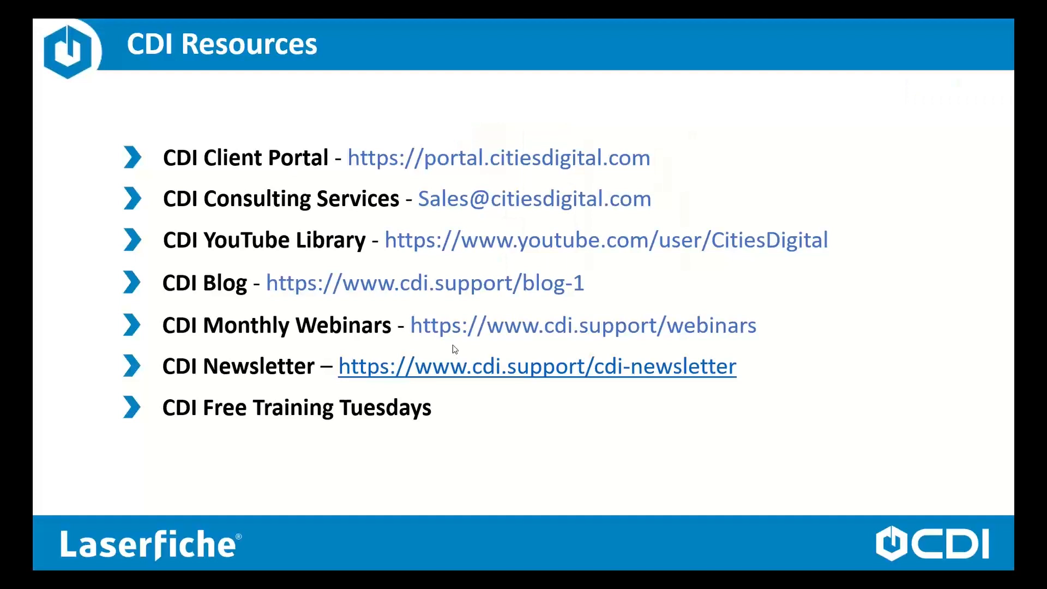